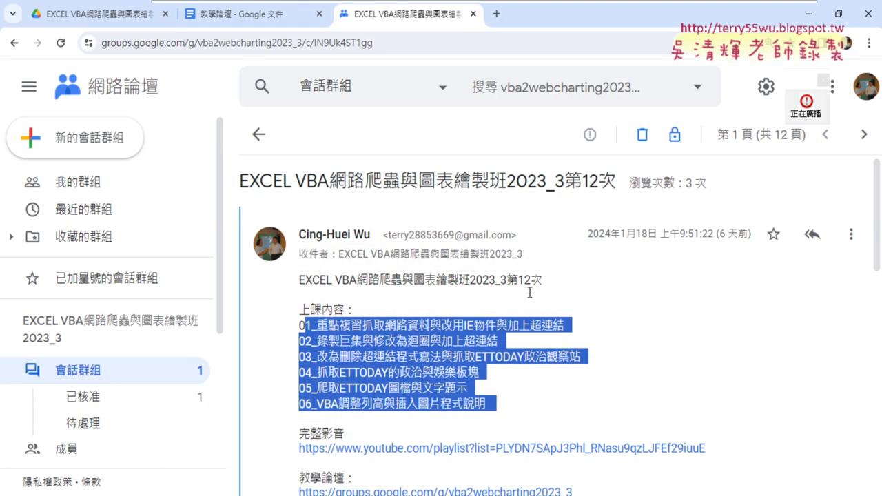
# Highlight 第12次, IE物件 and ETTODAY in the course group post's lesson list
pyautogui.click(627, 297)
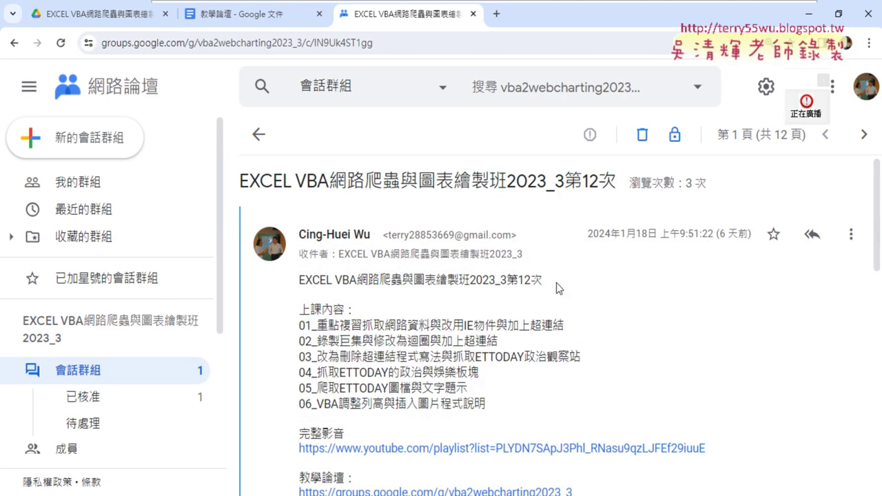
pyautogui.moveTo(544, 281); pyautogui.dragTo(507, 283)
pyautogui.scroll(-1, 622, 297)
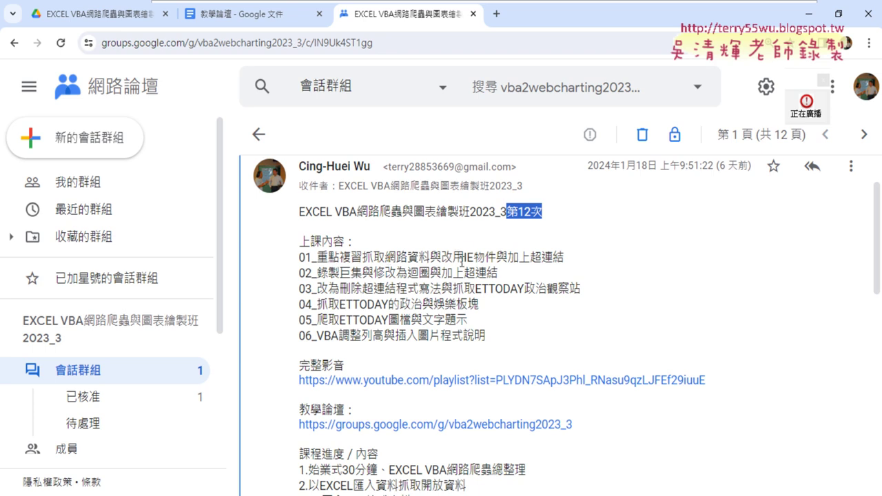
pyautogui.moveTo(463, 257); pyautogui.dragTo(494, 264)
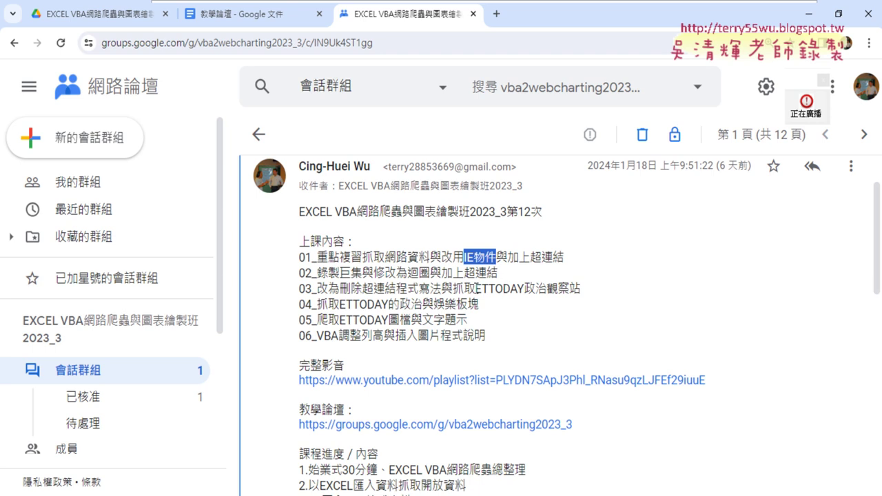
pyautogui.moveTo(475, 288); pyautogui.dragTo(524, 288)
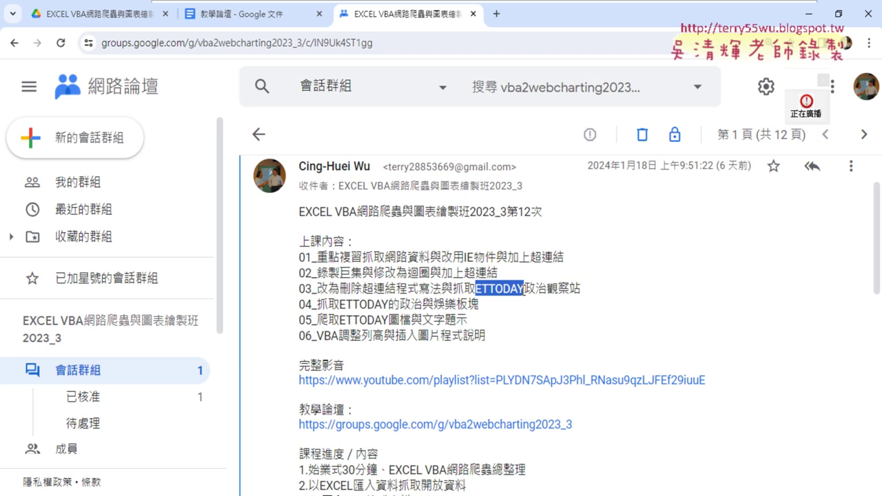
# Open the 05_用HtmlFile物件解析HTML原始碼與擷取網路資料 document from the Drive _雲端白板 folder
pyautogui.click(136, 22)
pyautogui.doubleClick(255, 224)
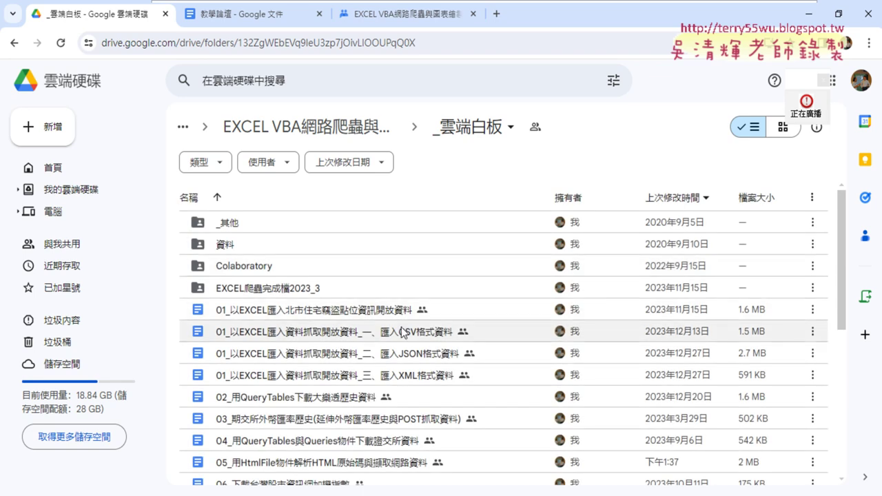
pyautogui.scroll(-1, 363, 350)
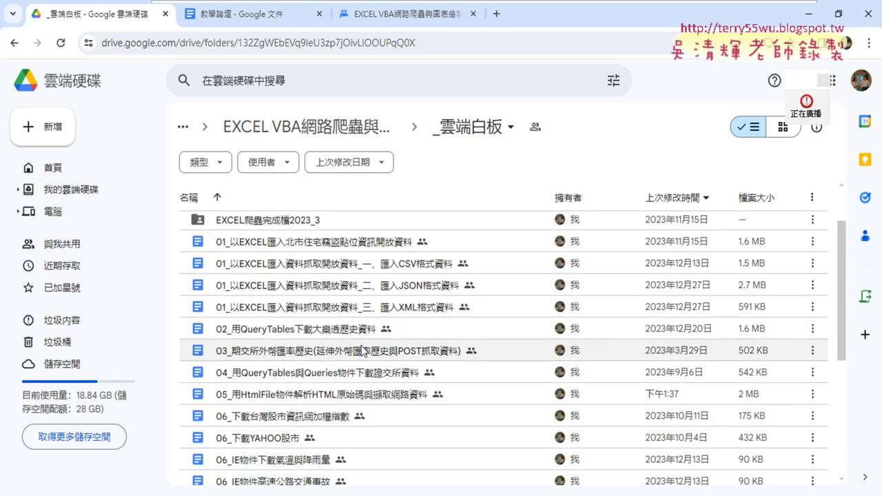
pyautogui.doubleClick(274, 394)
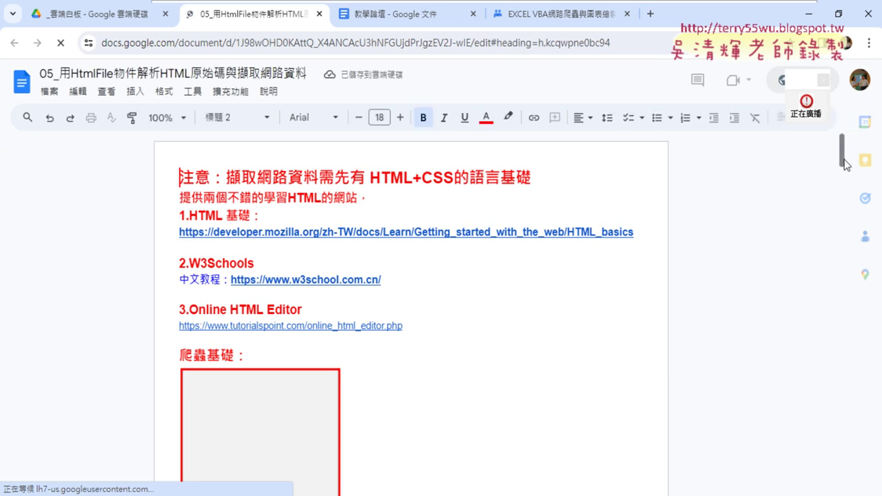
# Scroll the notes to 範例二 02_下載YAHOO焦點新聞標題與網址 and follow its tw.yahoo.com link
pyautogui.moveTo(840, 142); pyautogui.dragTo(832, 374)
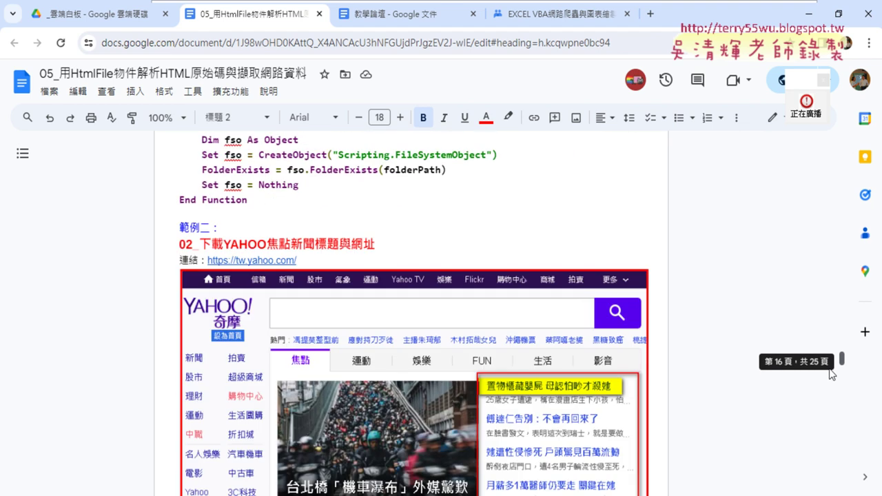
pyautogui.scroll(-1, 424, 265)
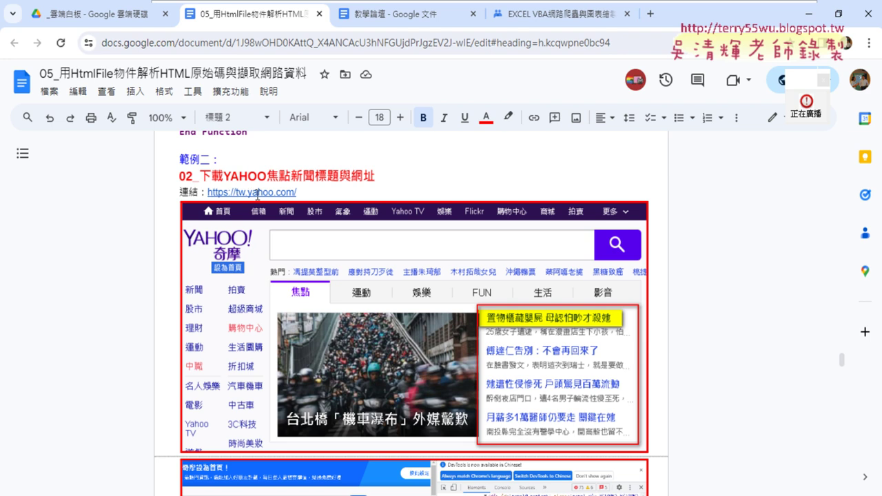
pyautogui.click(257, 194)
# Load Yahoo Taiwan and inspect the first 焦點 headline, 還沒冷完 19縣市發布低溫特報
pyautogui.click(308, 217)
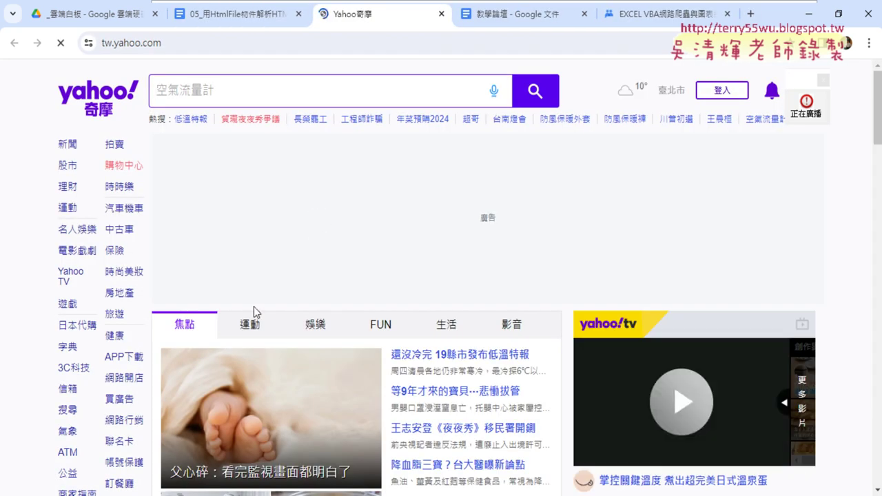
pyautogui.rightClick(427, 355)
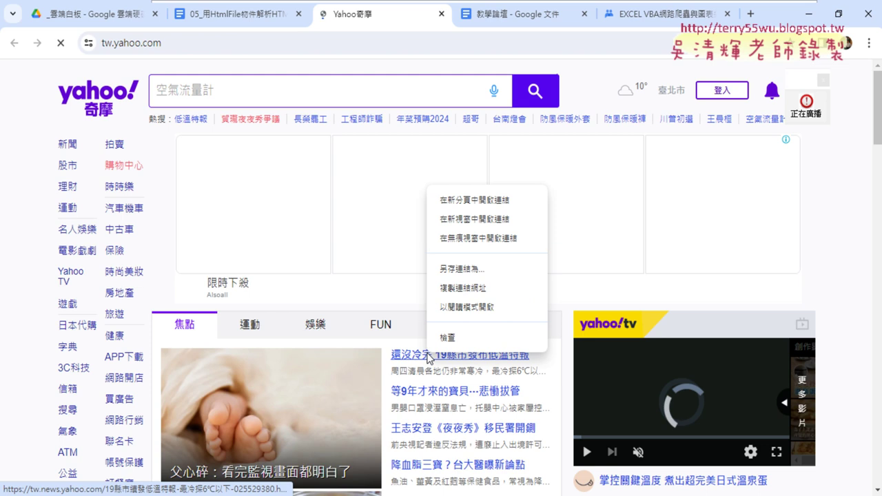
pyautogui.hotkey('ctrl', 'shift', 'c')
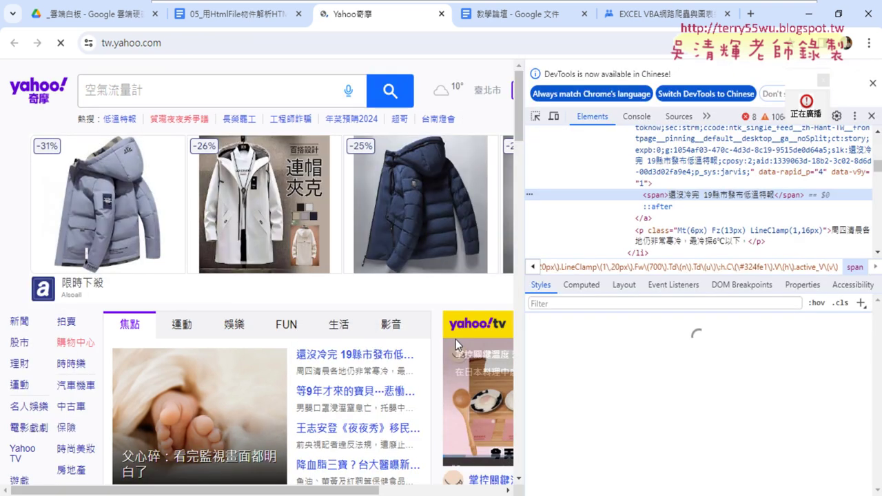
pyautogui.click(368, 359)
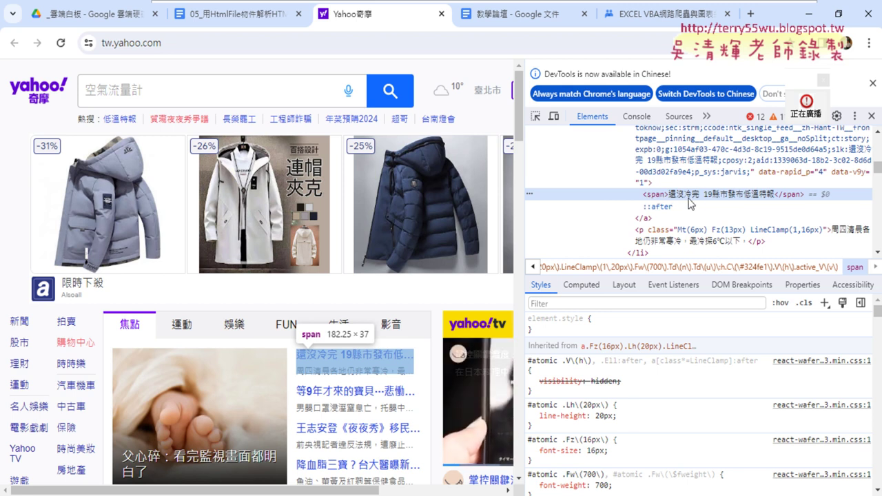
pyautogui.doubleClick(722, 196)
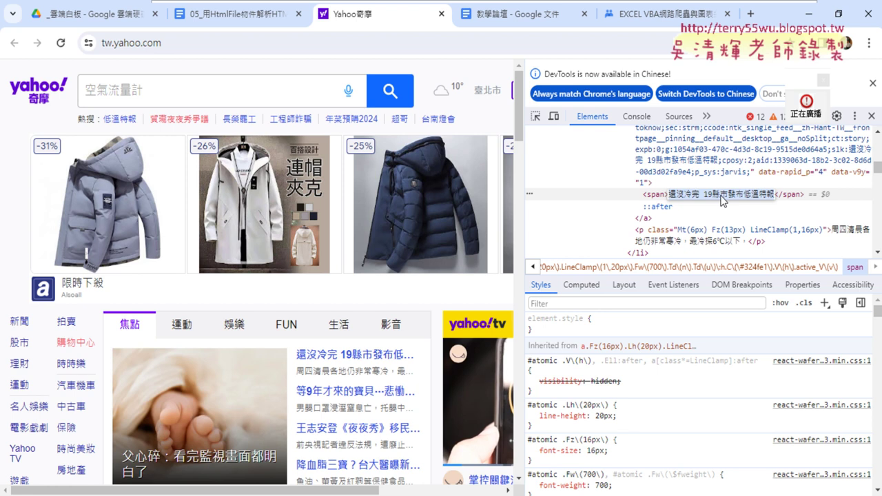
pyautogui.tripleClick(703, 197)
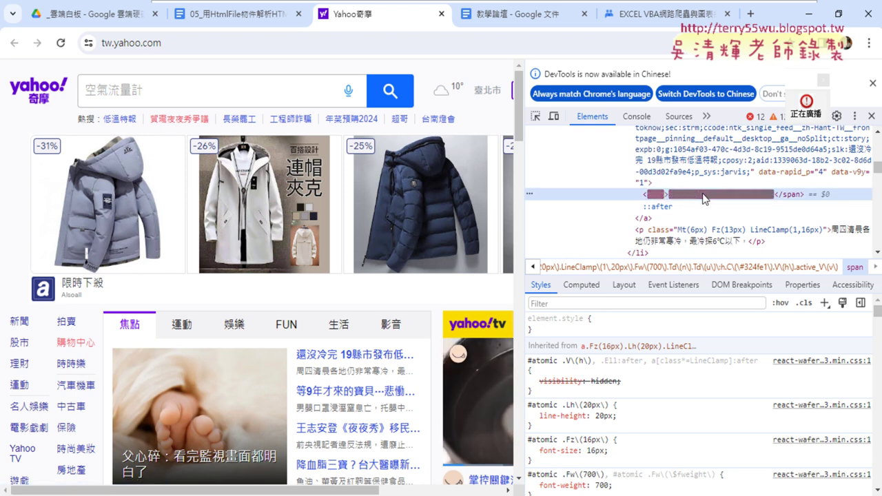
pyautogui.press('Escape')
pyautogui.scroll(1, 697, 201)
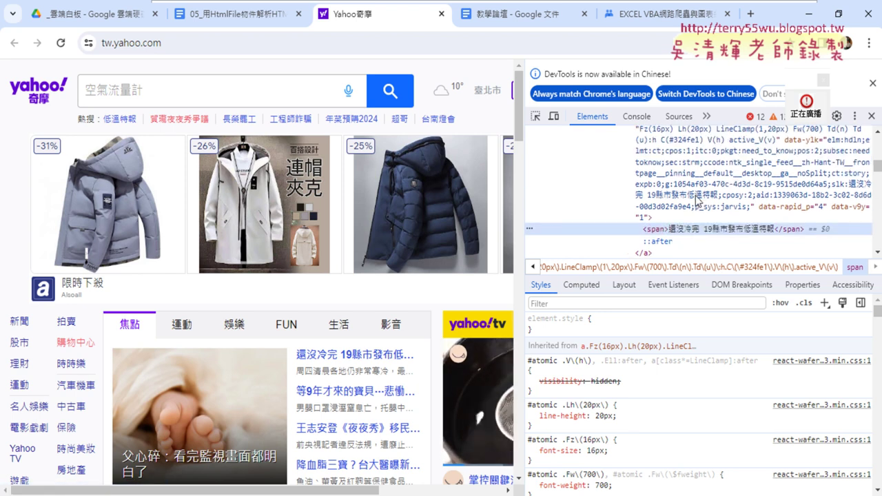
pyautogui.scroll(1, 697, 201)
pyautogui.scroll(2, 697, 201)
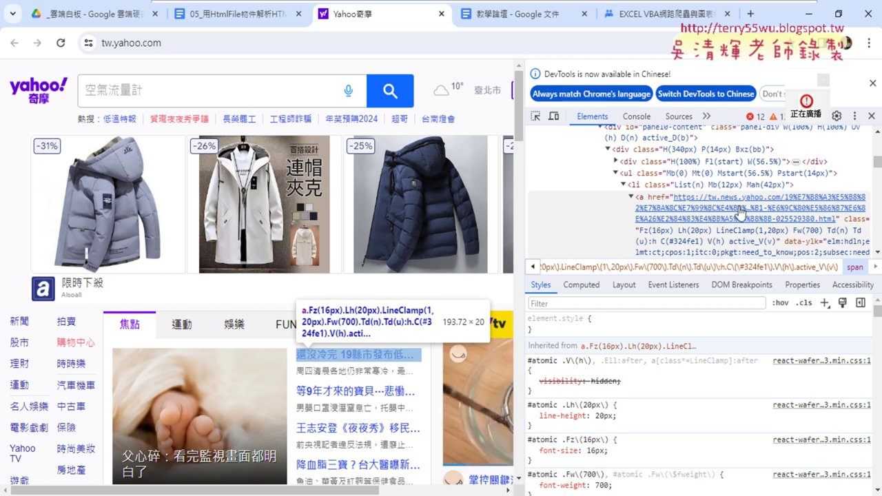
pyautogui.scroll(-2, 726, 211)
pyautogui.scroll(-2, 726, 208)
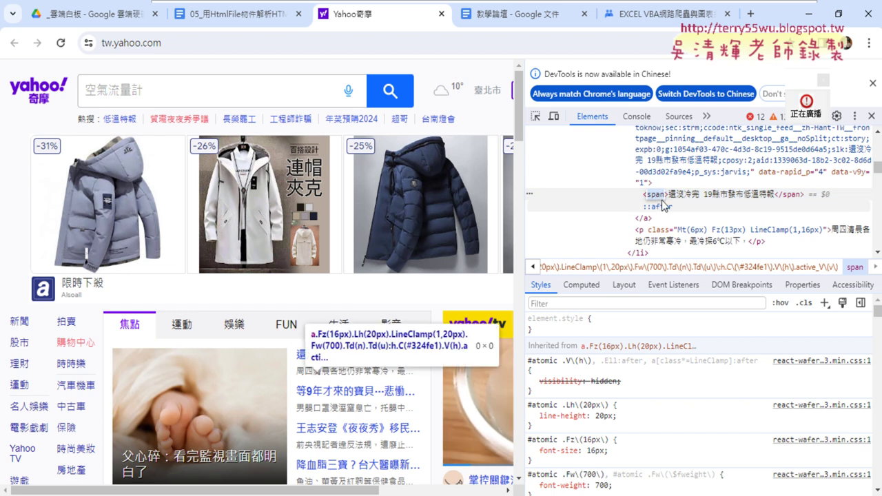
pyautogui.scroll(1, 655, 193)
pyautogui.scroll(1, 634, 172)
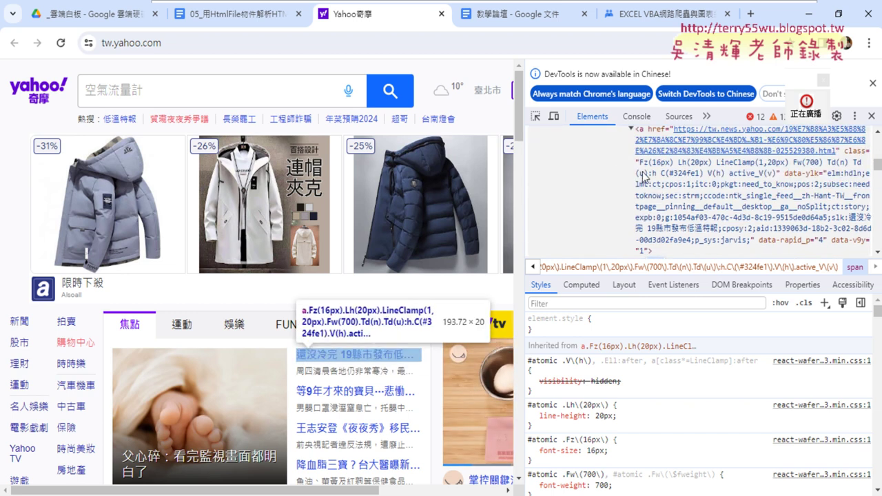
pyautogui.scroll(1, 643, 175)
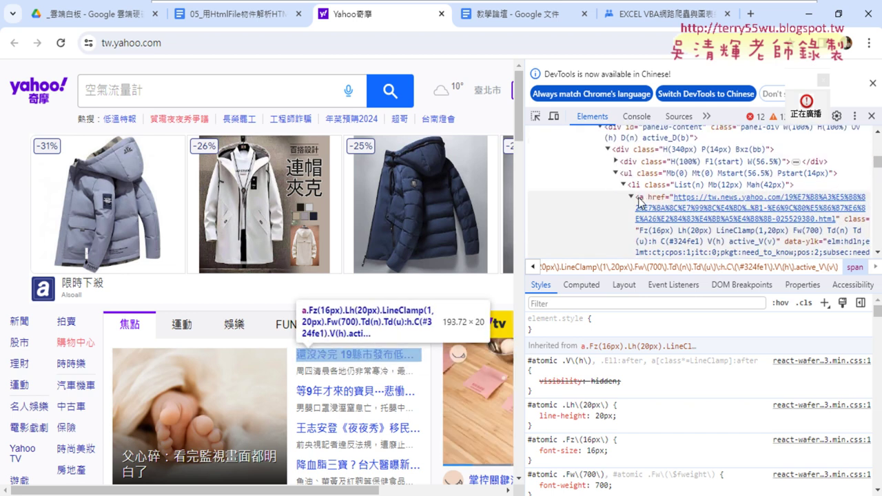
pyautogui.scroll(-1, 641, 201)
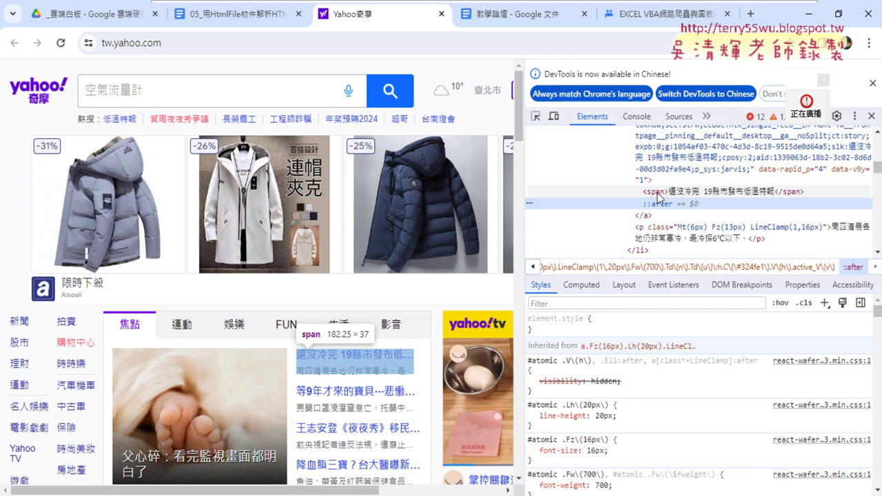
# In Elements, step from the headline span up through its parent <a href> to the enclosing <li>
pyautogui.click(655, 199)
pyautogui.scroll(1, 654, 201)
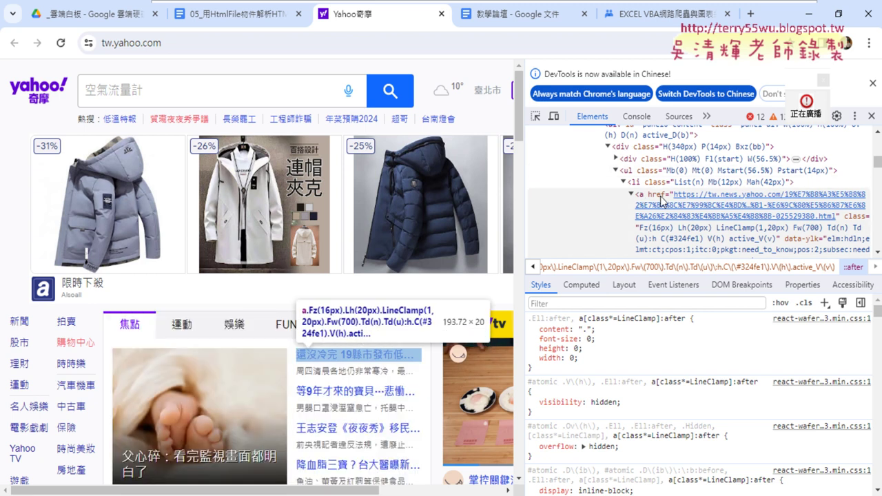
pyautogui.scroll(-2, 692, 219)
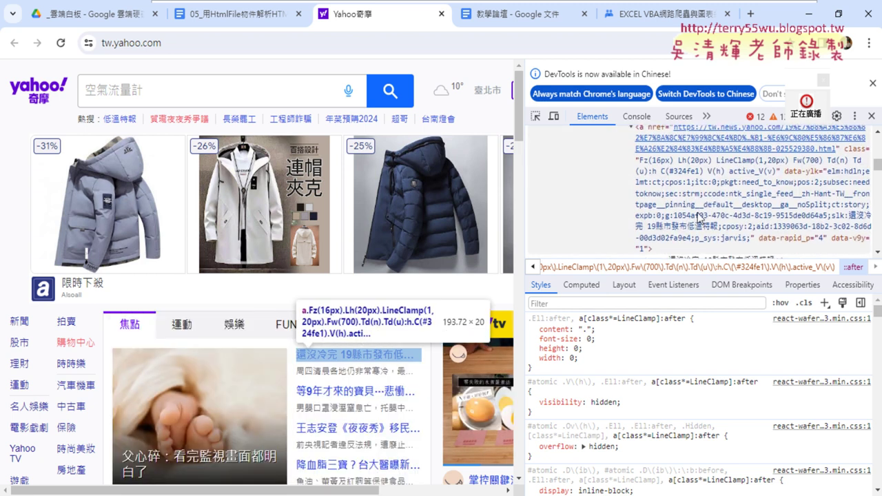
pyautogui.scroll(2, 708, 207)
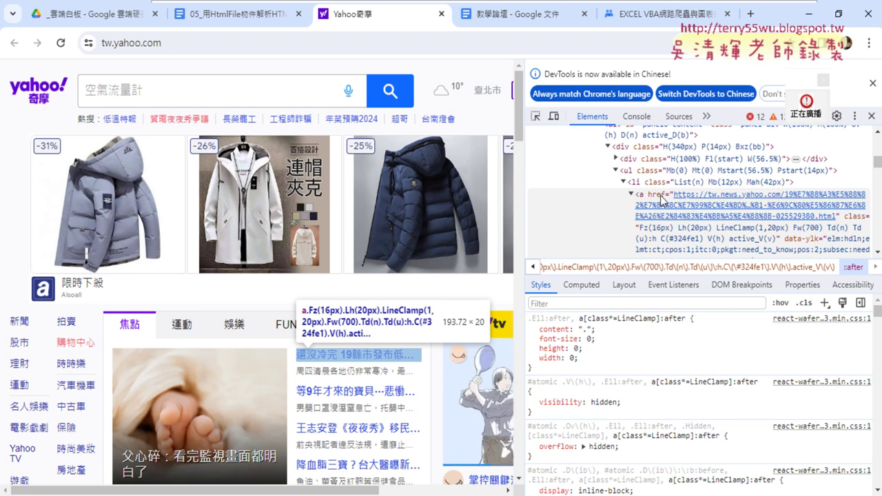
pyautogui.scroll(-3, 660, 195)
pyautogui.click(686, 190)
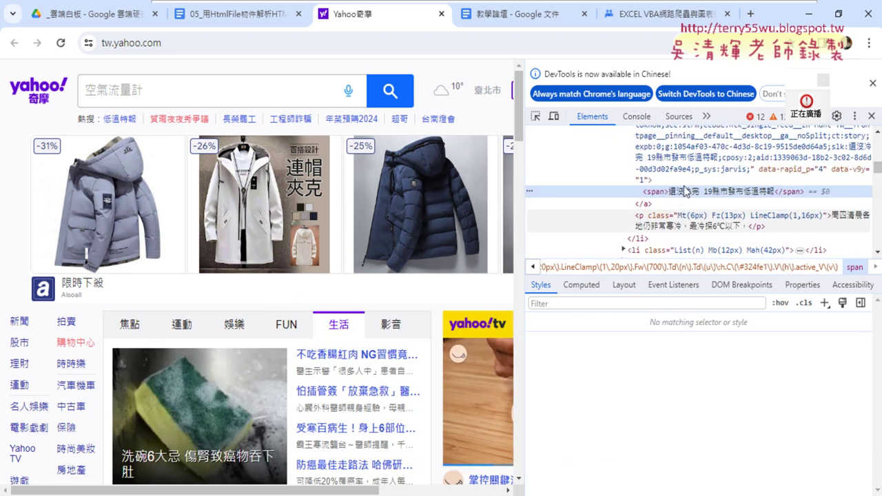
pyautogui.scroll(2, 689, 189)
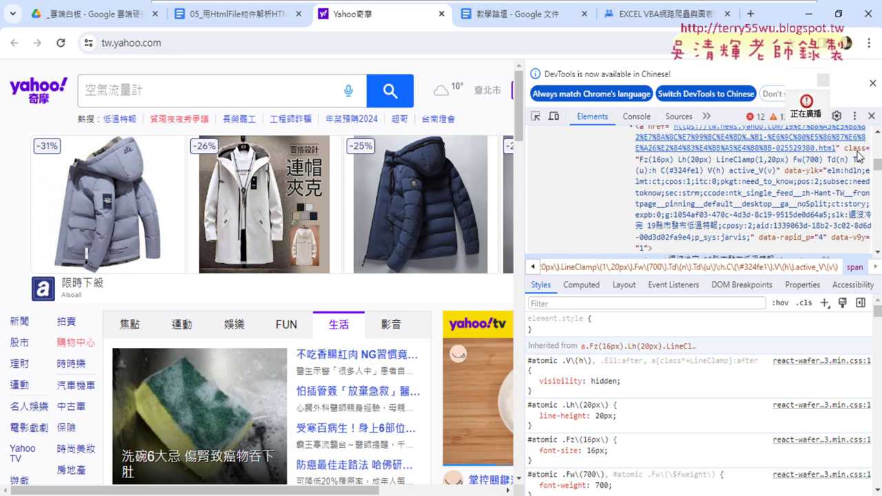
pyautogui.click(793, 164)
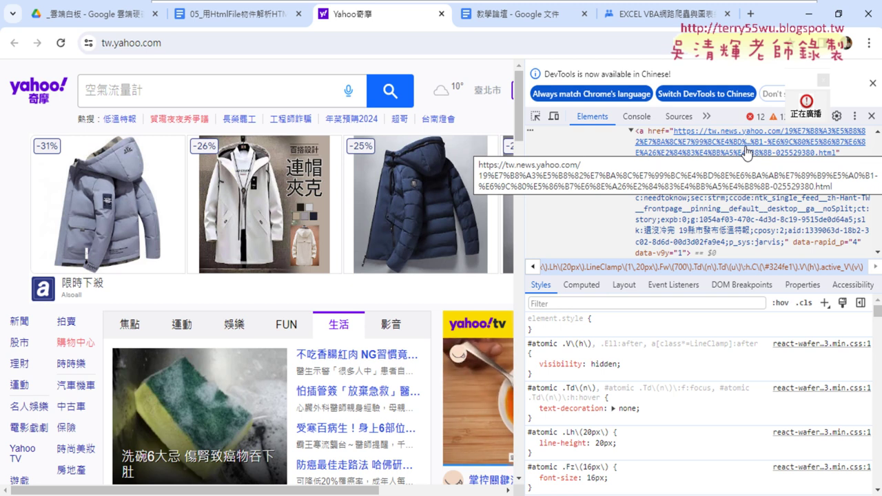
pyautogui.scroll(2, 613, 180)
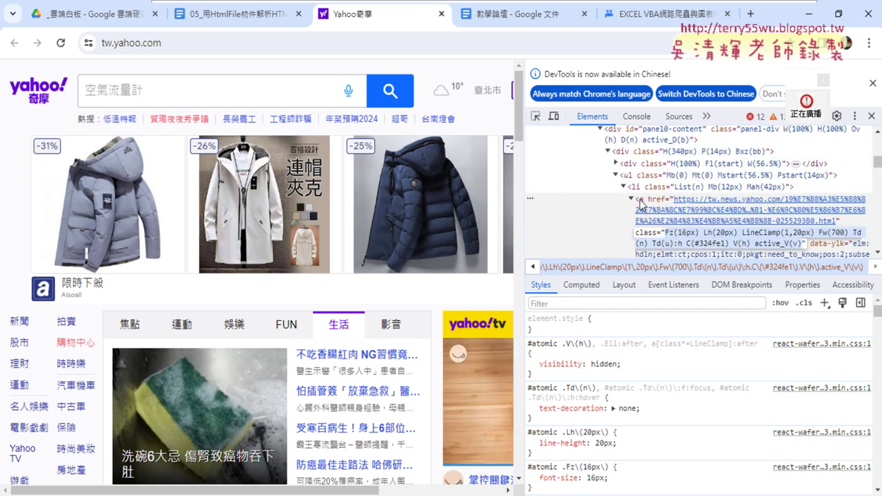
pyautogui.click(635, 192)
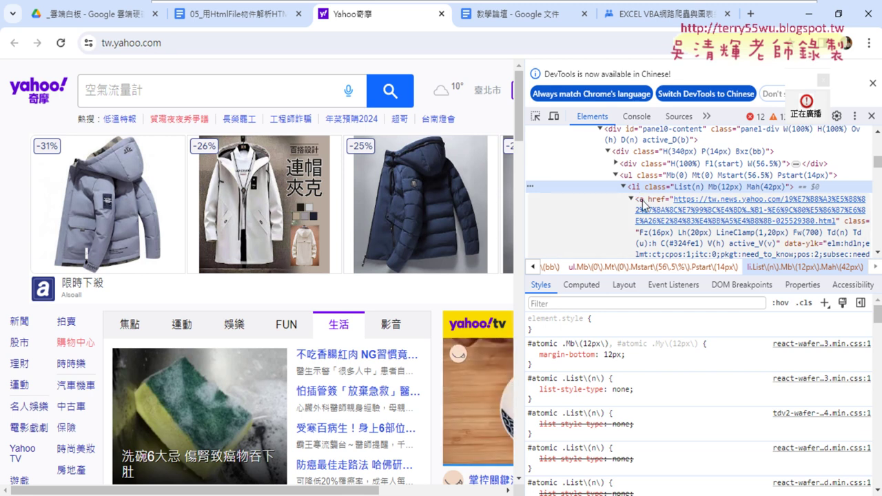
# Expand the headline <ul> and collapse the first <li> to reveal its sibling List(n) Mb(12px) items
pyautogui.click(615, 176)
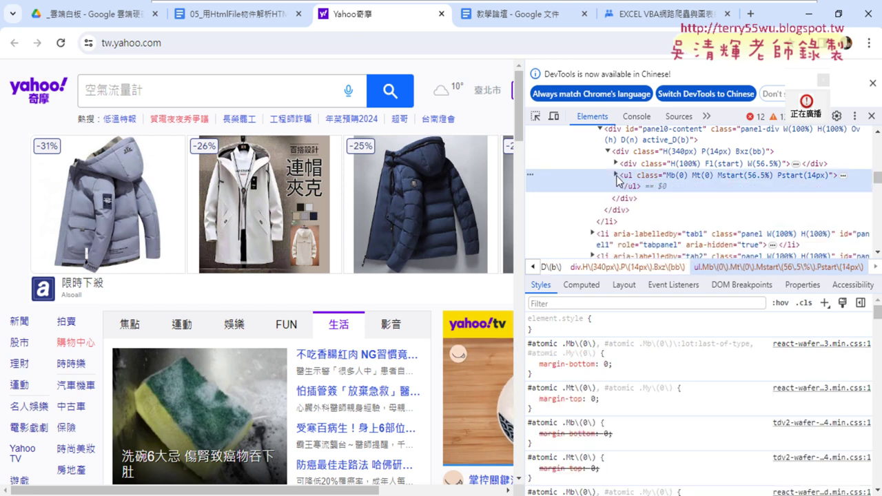
pyautogui.click(616, 176)
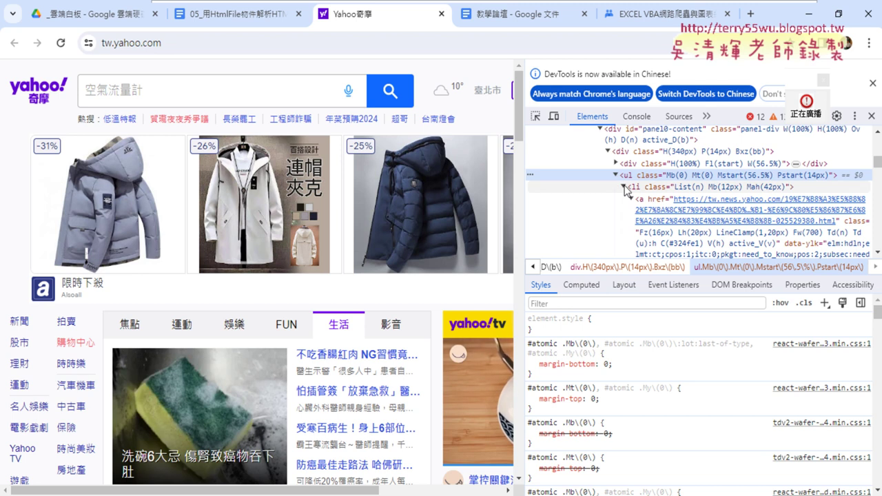
pyautogui.click(623, 186)
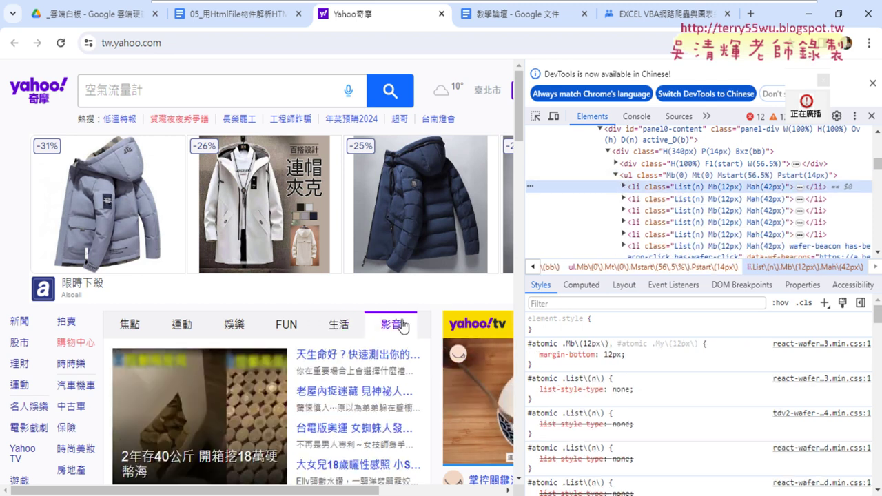
pyautogui.moveTo(135, 334)
pyautogui.scroll(-1, 135, 334)
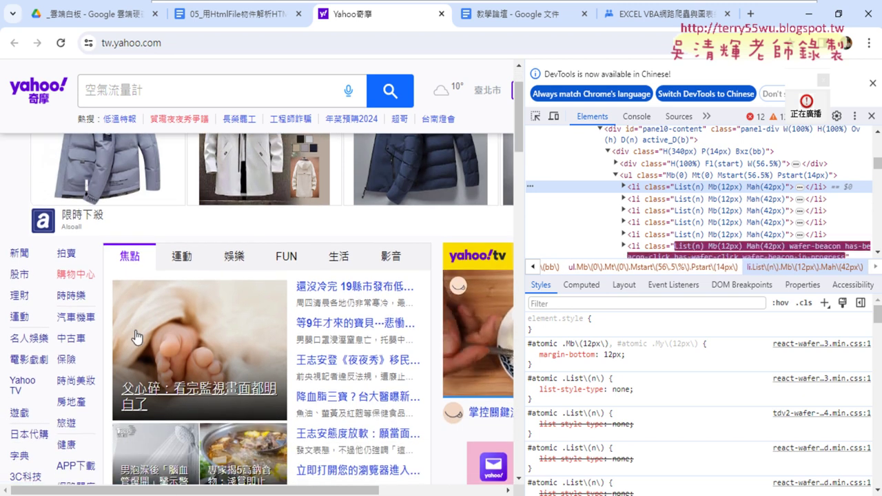
pyautogui.scroll(-1, 262, 369)
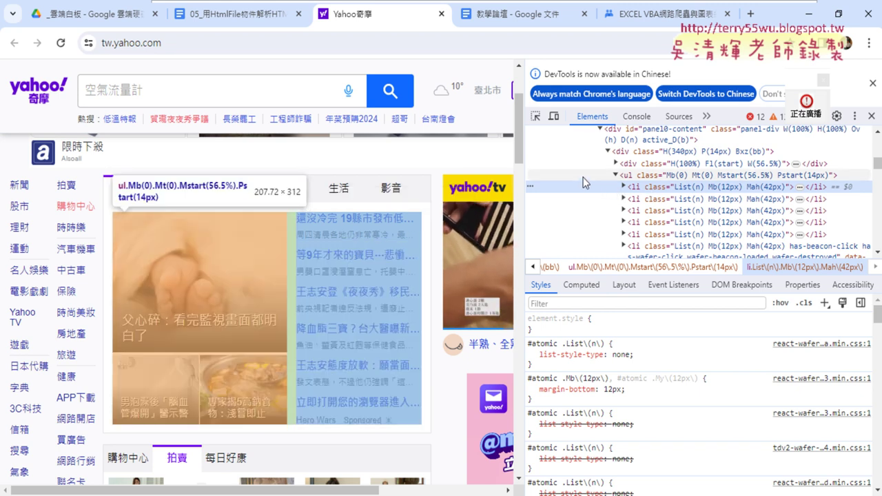
# Close the Yahoo tab, glance at the group post, and scroll the notes down to 範例三 ETTODAY
pyautogui.click(441, 13)
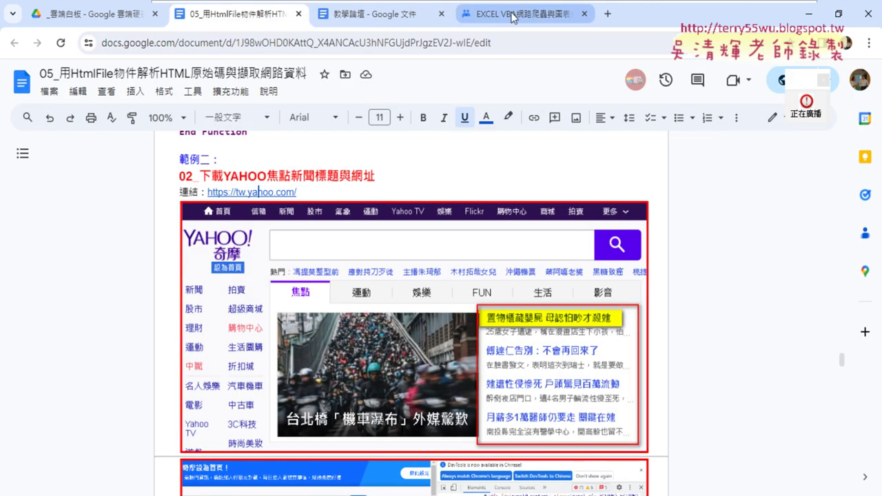
pyautogui.click(512, 17)
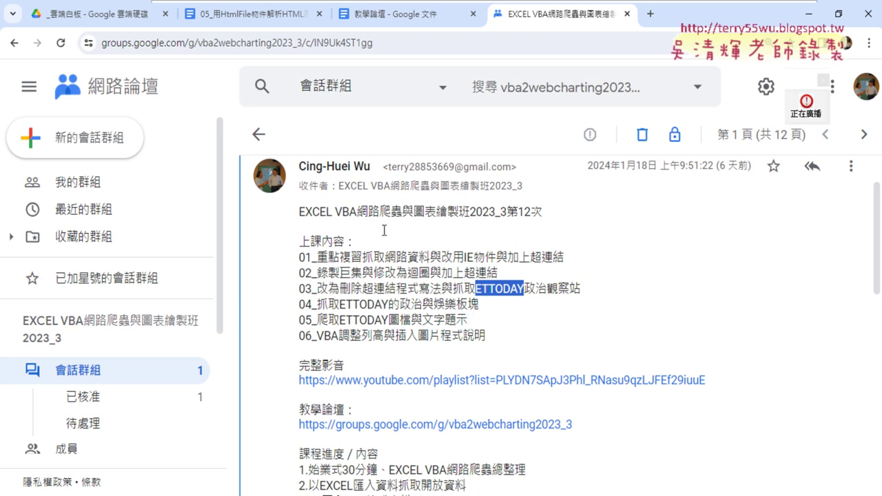
pyautogui.click(264, 17)
pyautogui.scroll(-3, 635, 286)
pyautogui.scroll(-3, 635, 286)
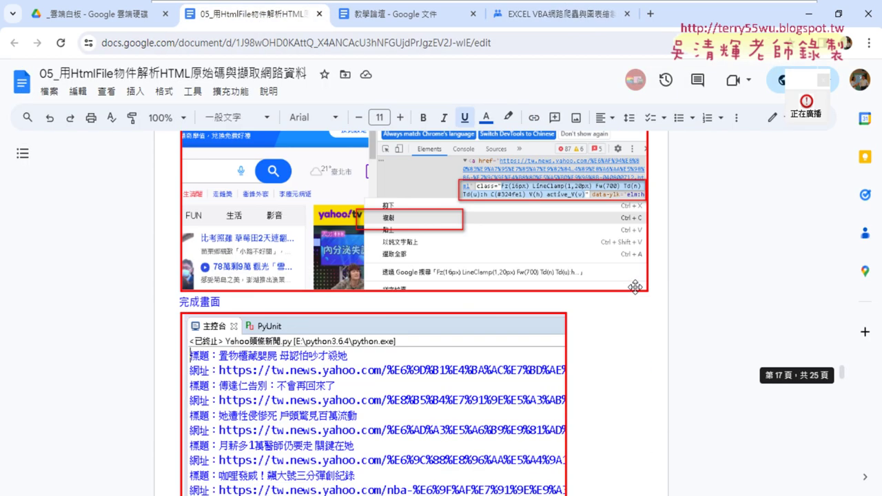
pyautogui.scroll(-3, 635, 287)
pyautogui.scroll(-1, 635, 286)
pyautogui.scroll(-3, 634, 287)
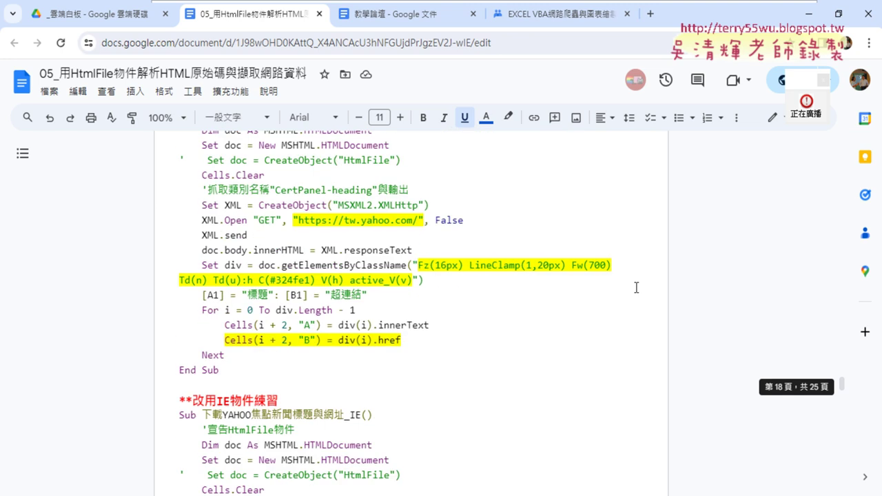
pyautogui.scroll(-5, 636, 287)
pyautogui.scroll(-3, 634, 286)
pyautogui.scroll(-3, 634, 287)
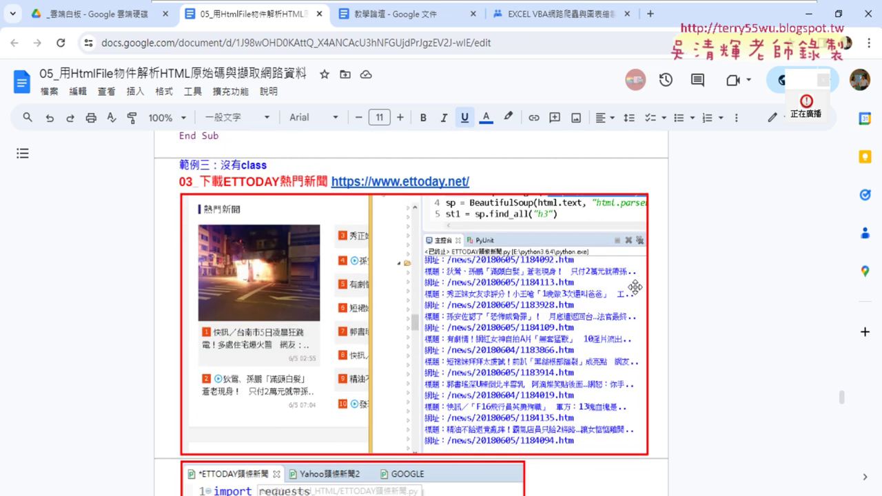
pyautogui.scroll(-1, 634, 286)
pyautogui.scroll(2, 472, 248)
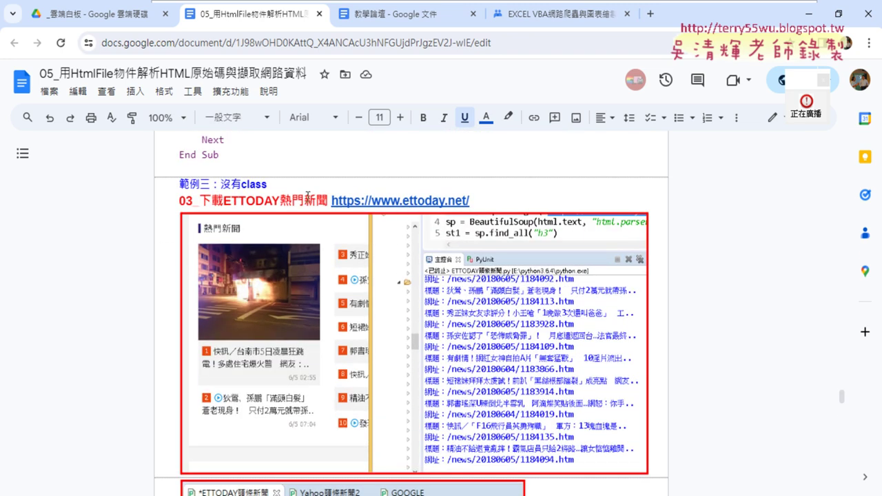
pyautogui.scroll(-2, 650, 257)
pyautogui.scroll(-2, 650, 259)
pyautogui.scroll(-2, 649, 262)
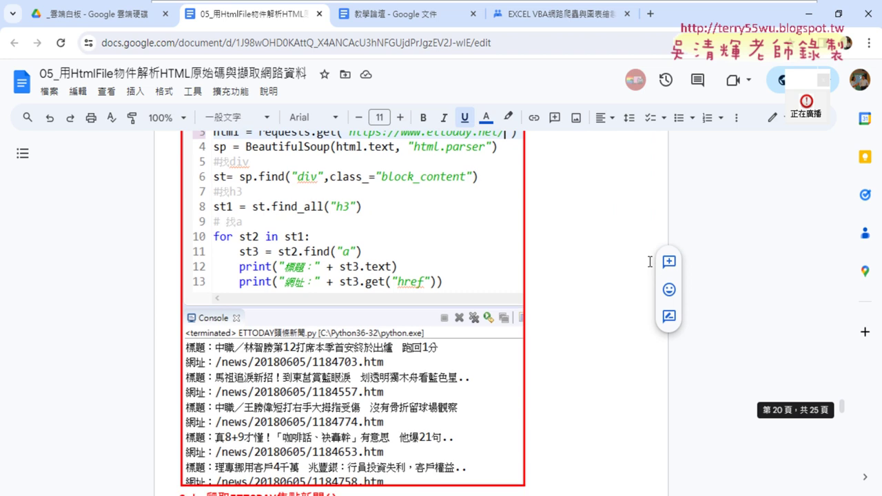
pyautogui.scroll(-3, 650, 260)
pyautogui.scroll(-2, 650, 258)
pyautogui.scroll(-2, 645, 255)
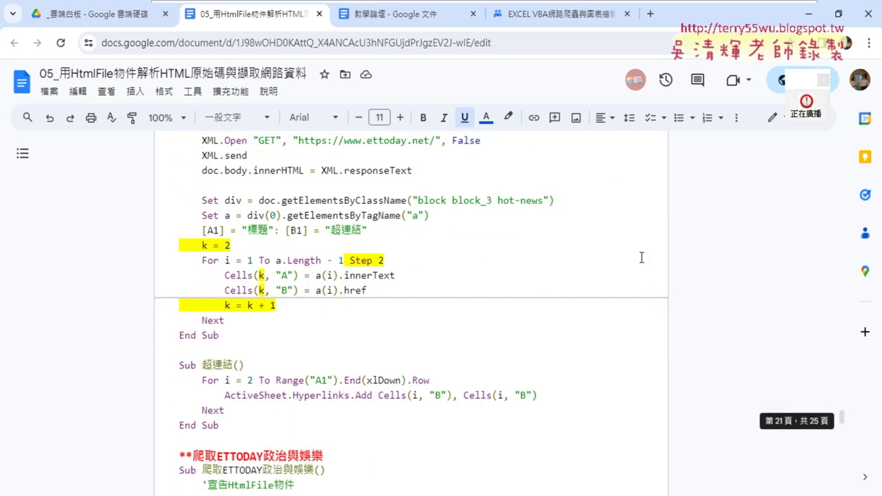
pyautogui.scroll(-2, 641, 258)
pyautogui.scroll(-3, 512, 232)
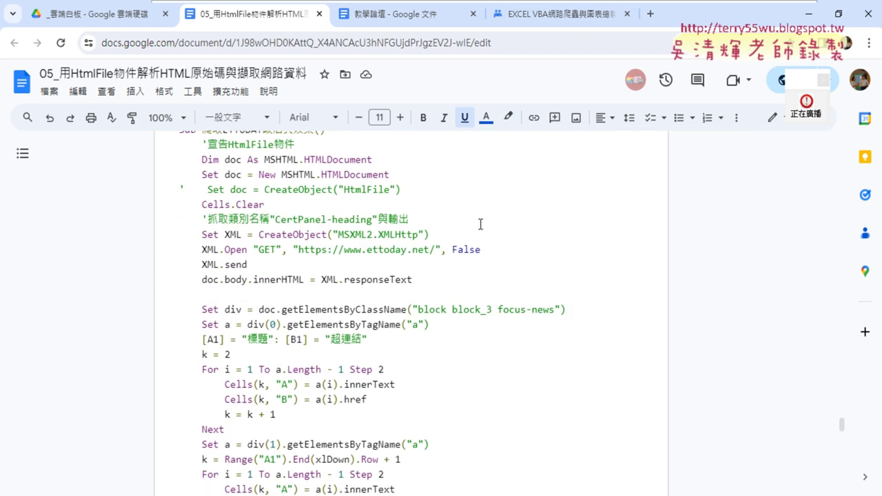
pyautogui.scroll(2, 490, 235)
pyautogui.scroll(-1, 358, 259)
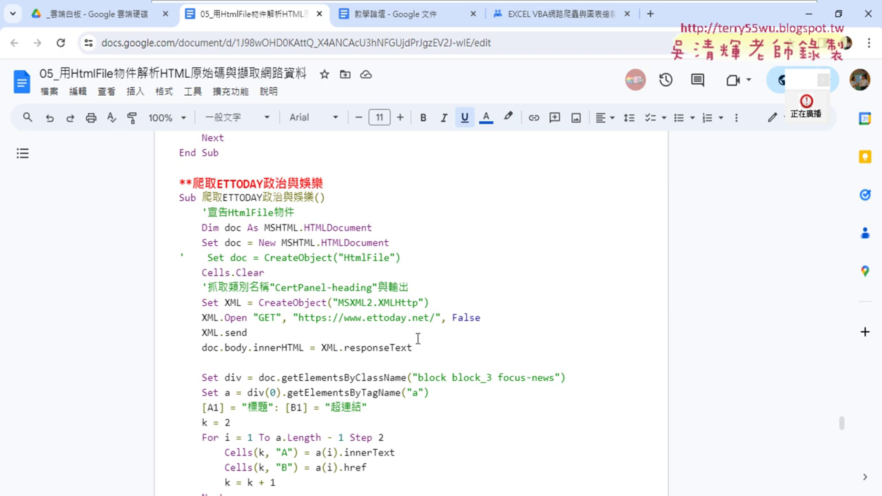
# Highlight the 政治與娛樂 Sub's setup code and the words 政治 and 娛樂 in its heading
pyautogui.moveTo(432, 350)
pyautogui.mouseDown()
pyautogui.moveTo(161, 215)
pyautogui.moveTo(164, 224)
pyautogui.mouseUp()
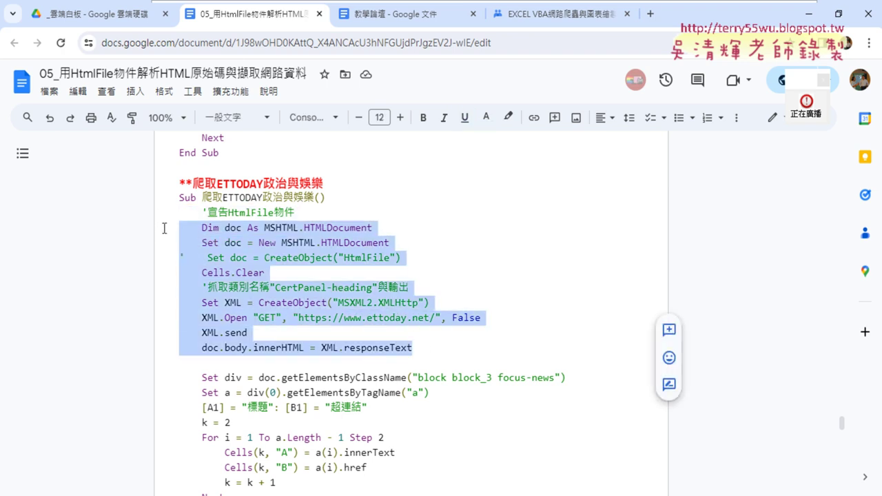
pyautogui.scroll(-2, 443, 288)
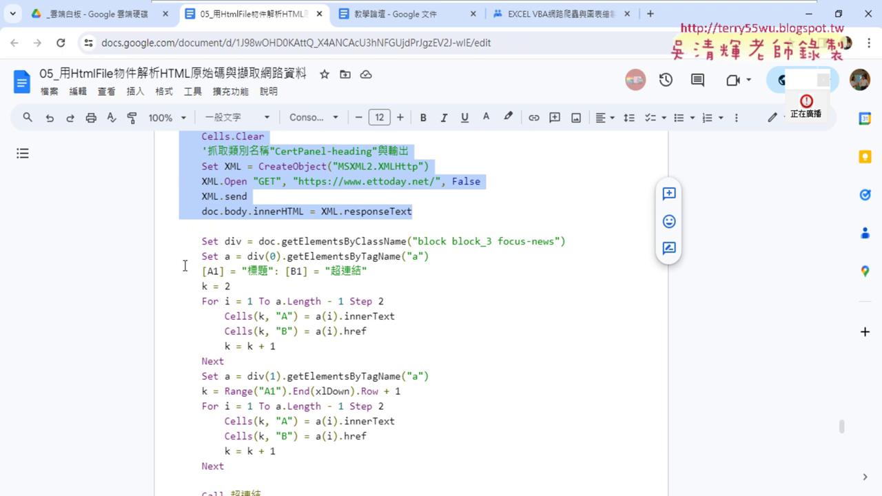
pyautogui.scroll(-1, 179, 237)
pyautogui.scroll(1, 179, 238)
pyautogui.scroll(1, 258, 244)
pyautogui.scroll(1, 290, 246)
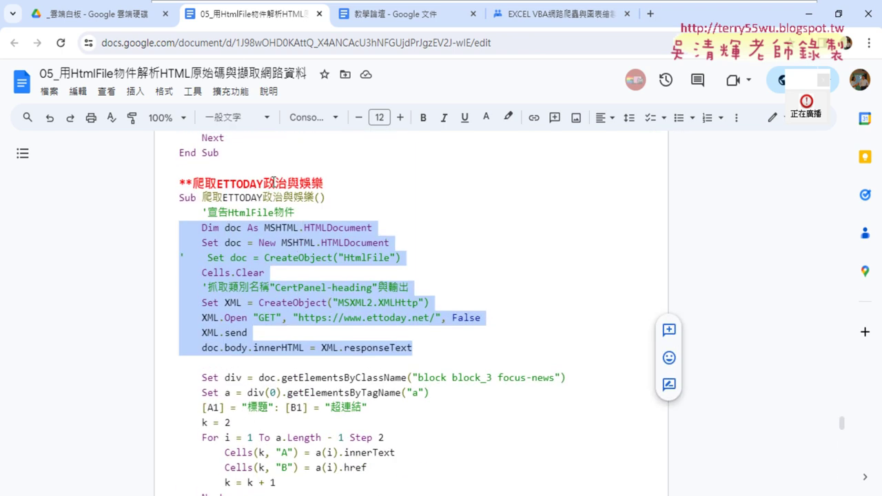
pyautogui.doubleClick(273, 182)
pyautogui.doubleClick(321, 183)
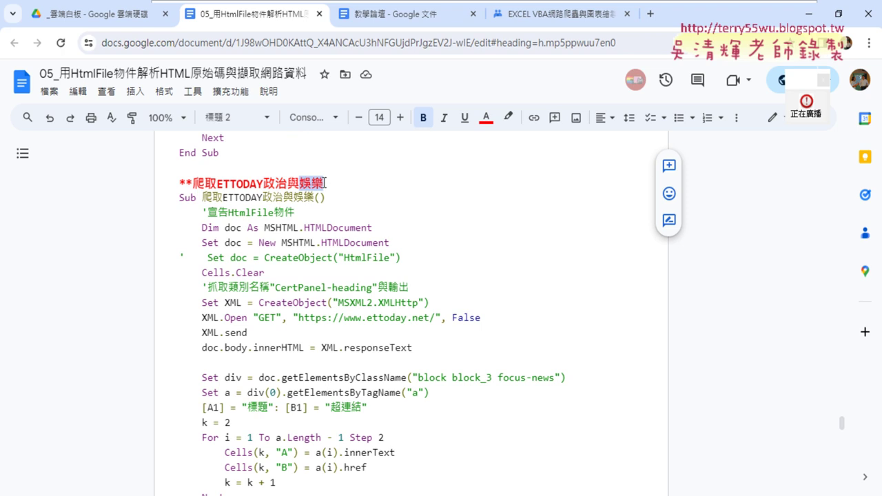
pyautogui.scroll(3, 316, 183)
pyautogui.scroll(4, 315, 183)
pyautogui.scroll(4, 315, 183)
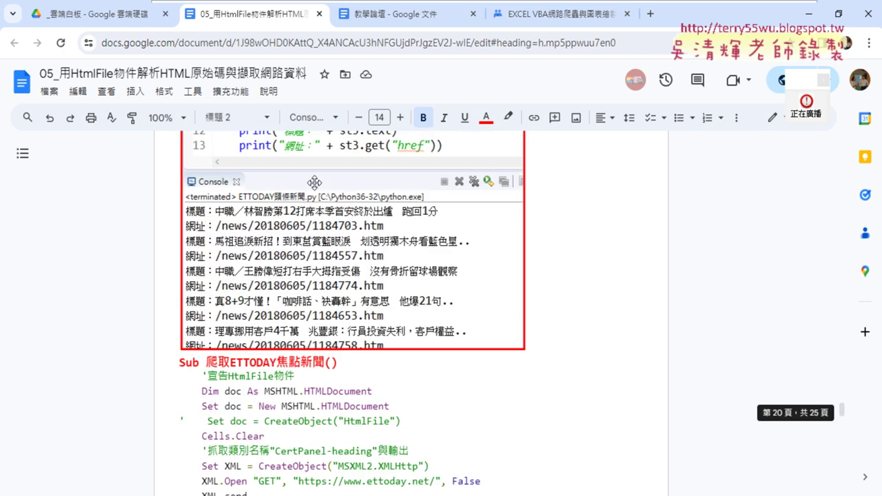
pyautogui.scroll(3, 313, 181)
pyautogui.scroll(3, 314, 181)
pyautogui.scroll(3, 313, 180)
pyautogui.scroll(3, 313, 180)
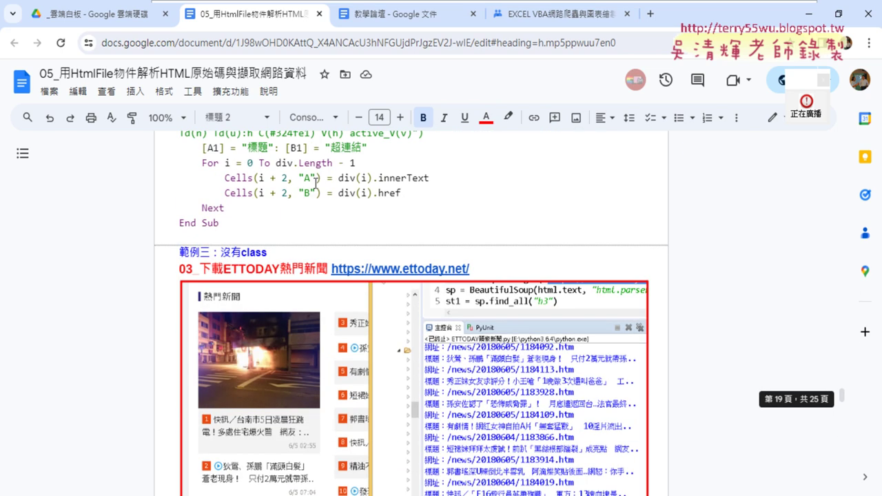
pyautogui.scroll(-1, 416, 197)
# Open the ETtoday homepage from the notes' 範例三 link and scroll through it
pyautogui.click(416, 199)
pyautogui.click(396, 217)
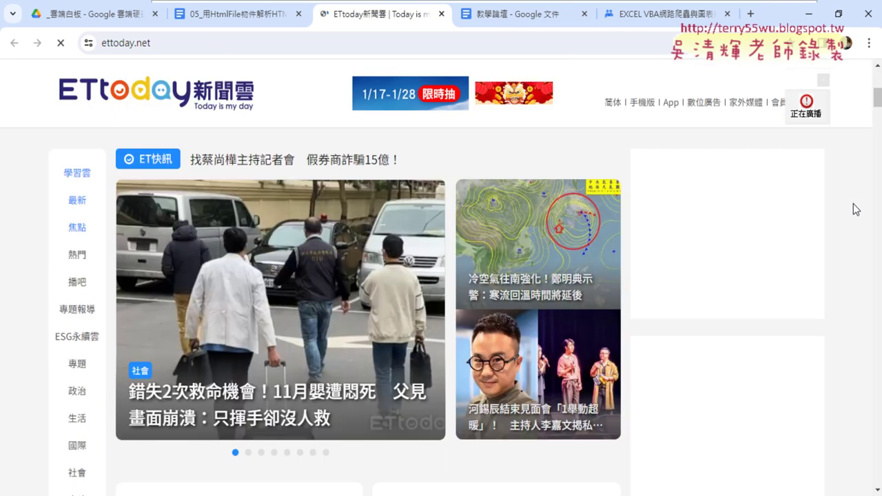
pyautogui.scroll(-2, 717, 217)
pyautogui.scroll(-2, 717, 217)
pyautogui.scroll(-2, 717, 217)
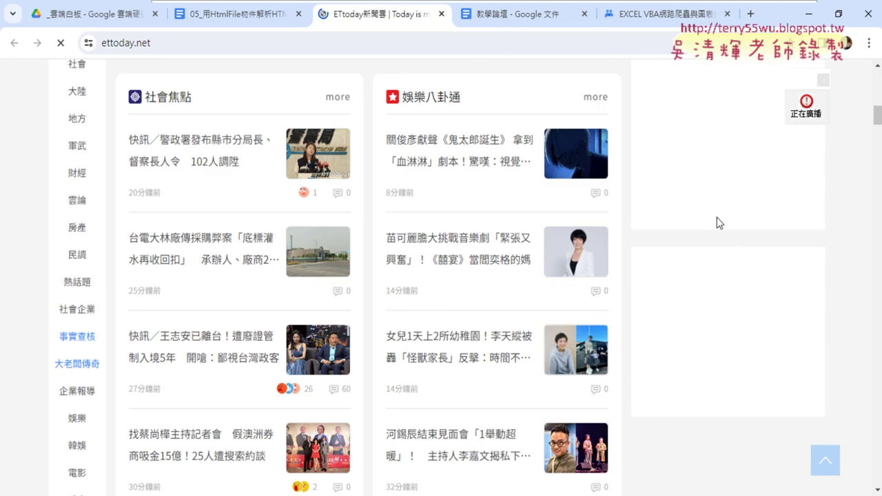
pyautogui.scroll(-3, 250, 122)
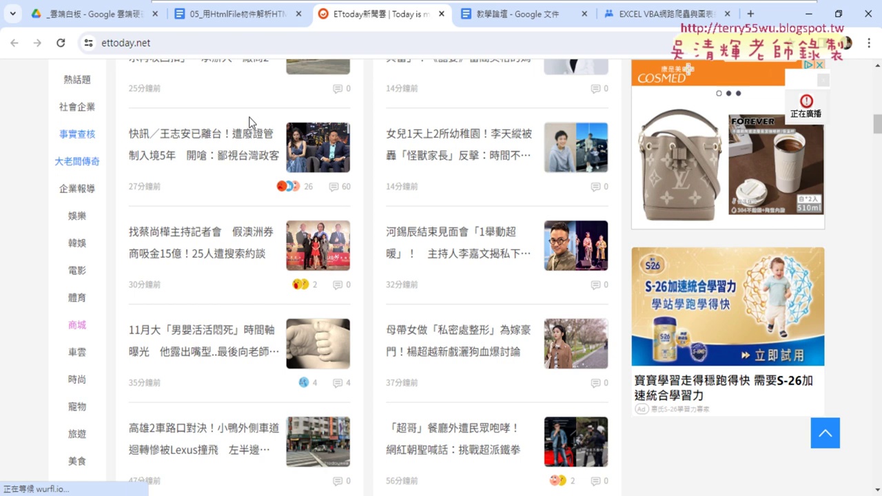
pyautogui.scroll(-4, 250, 122)
pyautogui.scroll(-2, 250, 123)
pyautogui.scroll(-4, 250, 123)
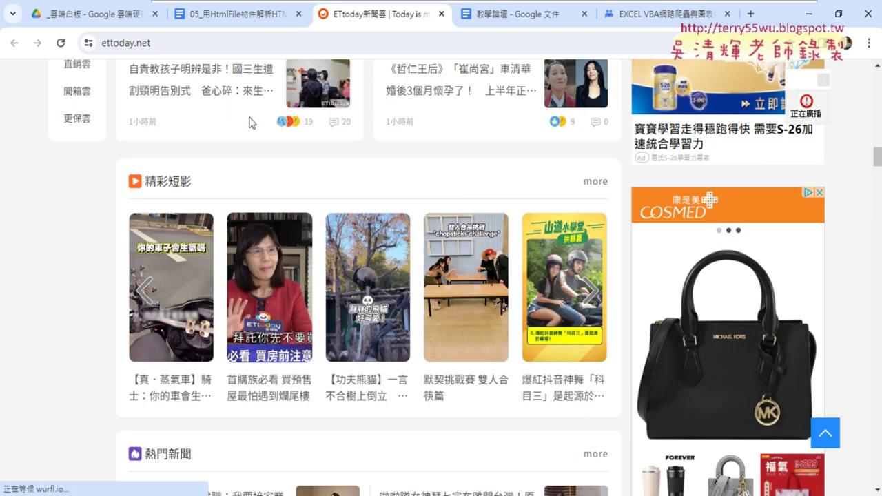
pyautogui.scroll(-3, 250, 122)
pyautogui.scroll(-3, 250, 123)
# Return to the 社會焦點 and 娛樂八卦通 sections and highlight both section headings
pyautogui.scroll(1, 190, 75)
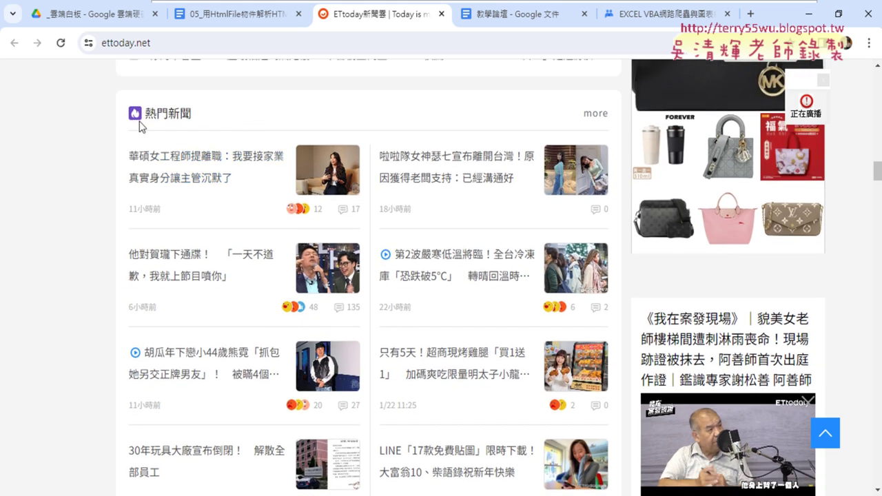
pyautogui.scroll(-5, 240, 139)
pyautogui.scroll(-5, 240, 140)
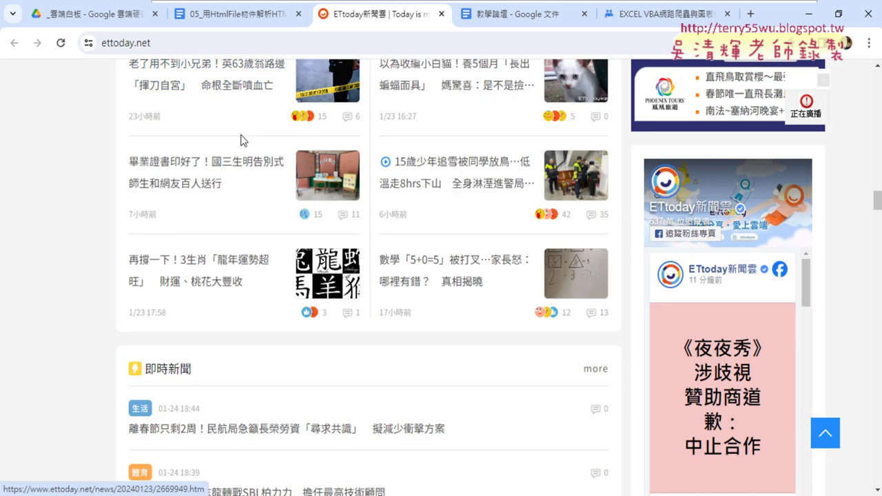
pyautogui.scroll(-3, 241, 140)
pyautogui.scroll(5, 240, 140)
pyautogui.scroll(5, 240, 140)
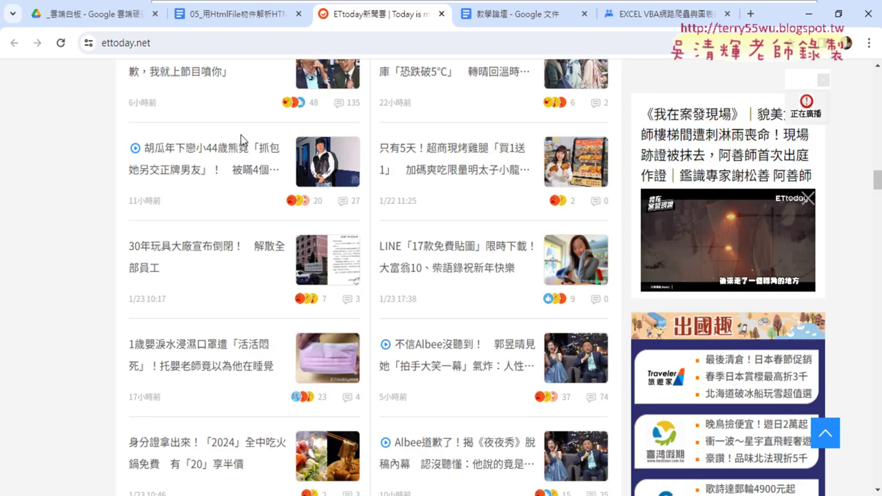
pyautogui.scroll(5, 241, 142)
pyautogui.scroll(3, 242, 141)
pyautogui.scroll(3, 242, 141)
pyautogui.scroll(2, 242, 140)
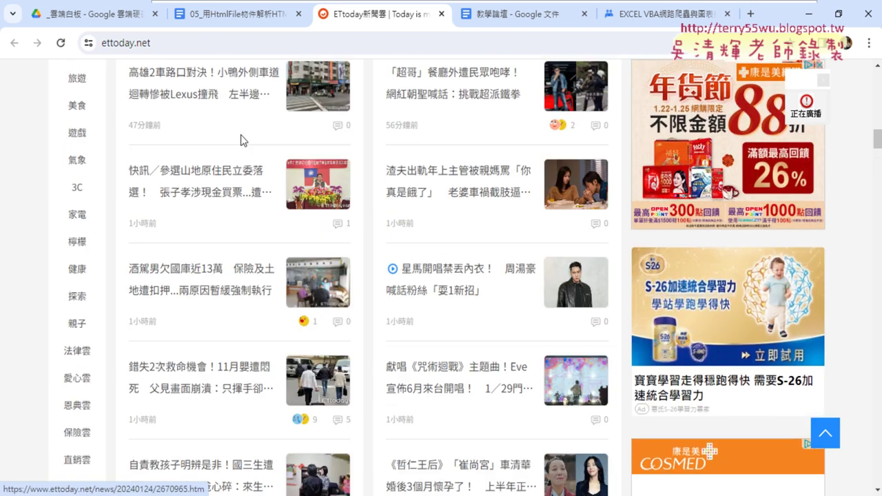
pyautogui.scroll(2, 242, 140)
pyautogui.scroll(2, 242, 140)
pyautogui.scroll(2, 242, 140)
pyautogui.scroll(2, 242, 140)
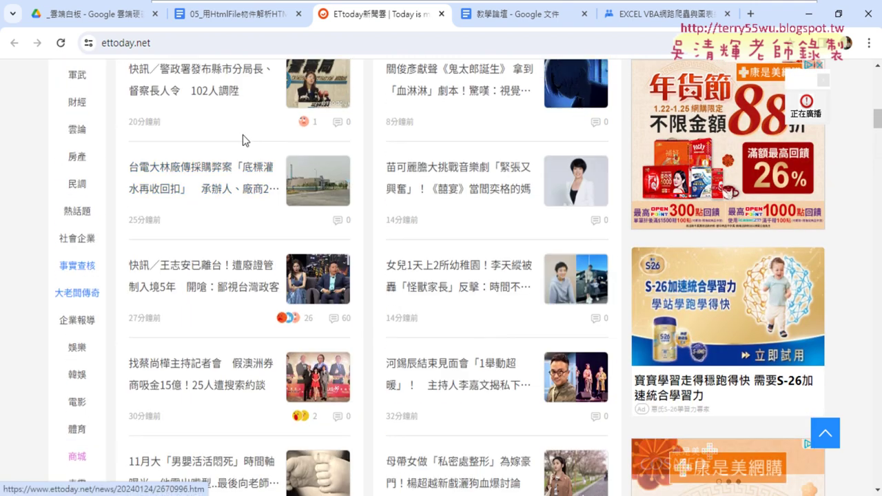
pyautogui.scroll(1, 243, 140)
pyautogui.scroll(1, 243, 140)
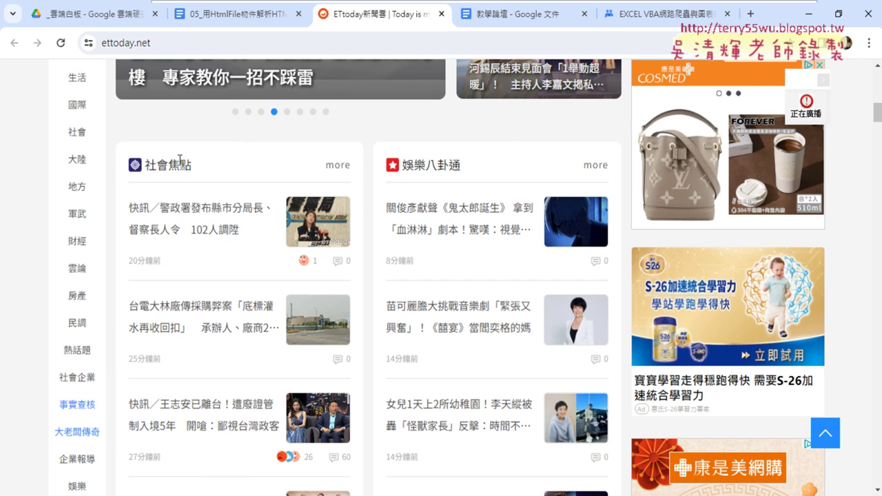
pyautogui.moveTo(156, 165); pyautogui.dragTo(197, 171)
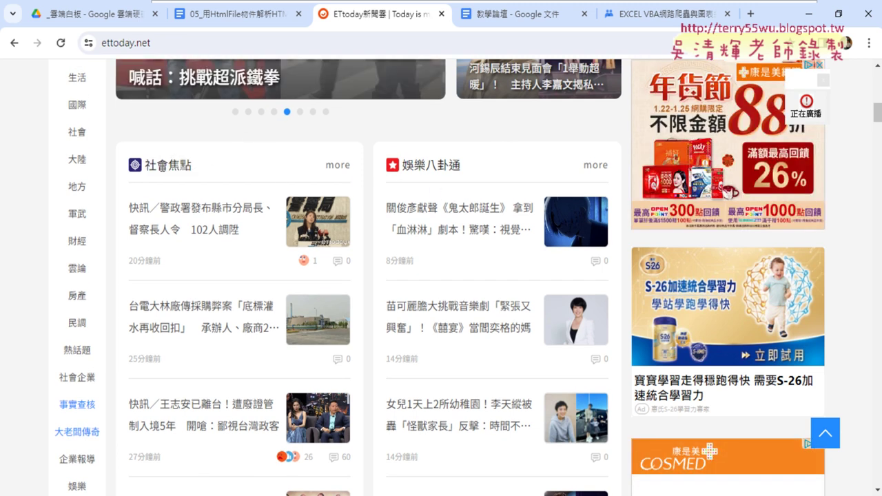
pyautogui.moveTo(494, 165); pyautogui.dragTo(437, 165)
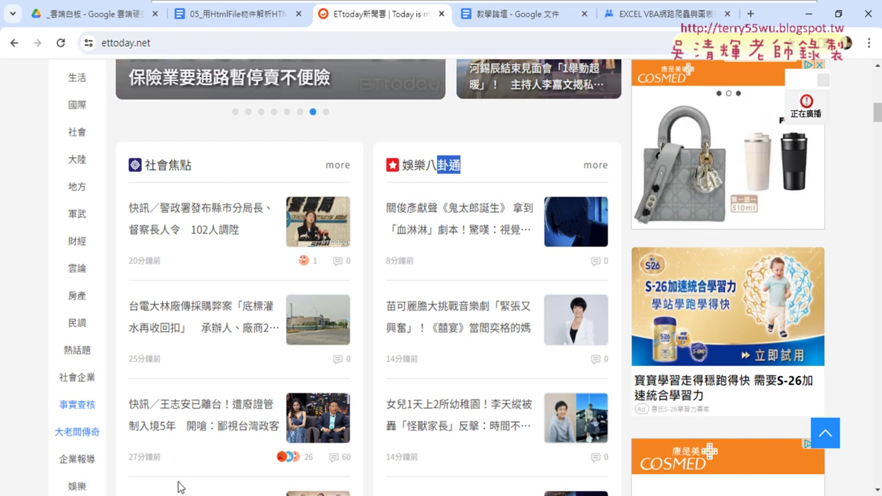
# Inspect the first 社會焦點 headline's link and mark its href and headline text in the markup
pyautogui.rightClick(213, 214)
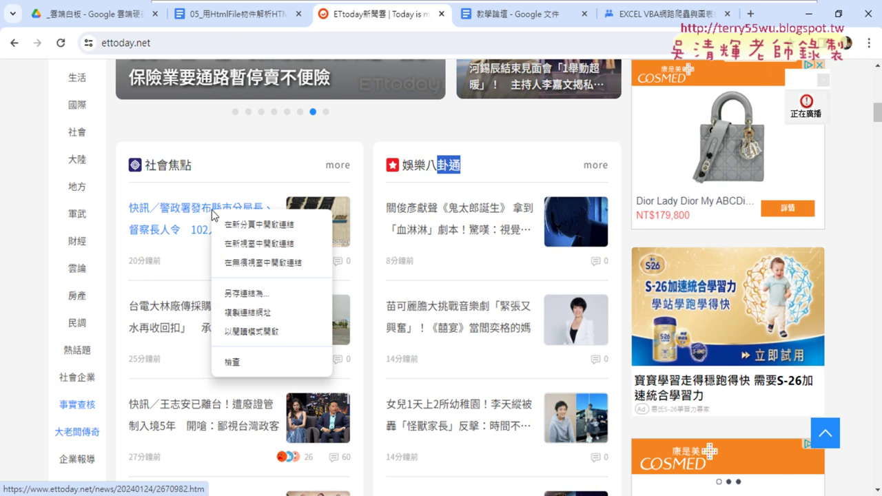
pyautogui.click(241, 363)
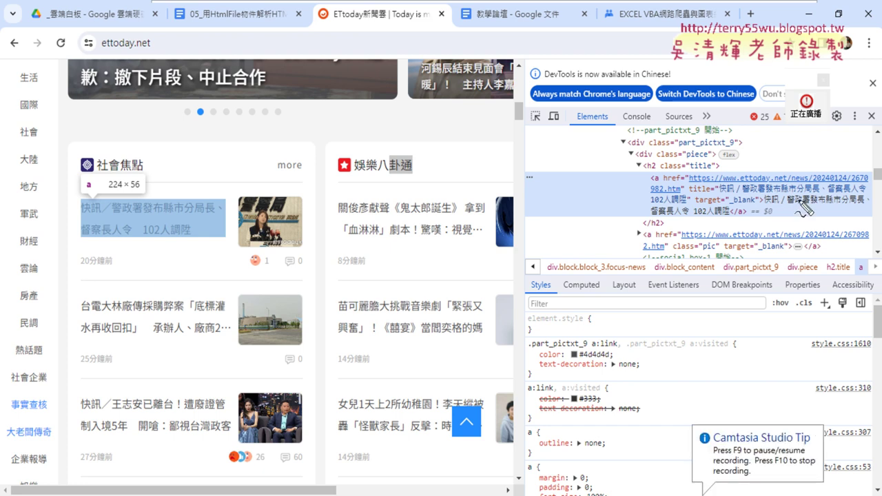
pyautogui.moveTo(775, 205); pyautogui.dragTo(846, 205)
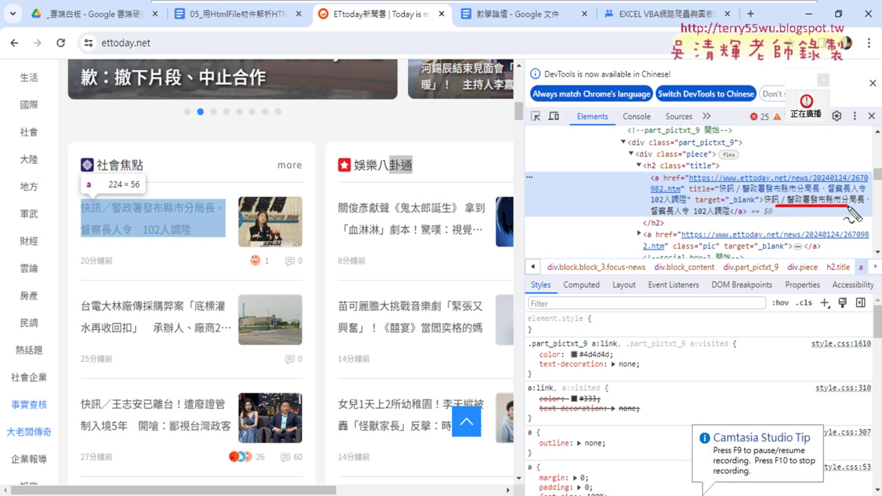
pyautogui.moveTo(652, 221); pyautogui.dragTo(714, 220)
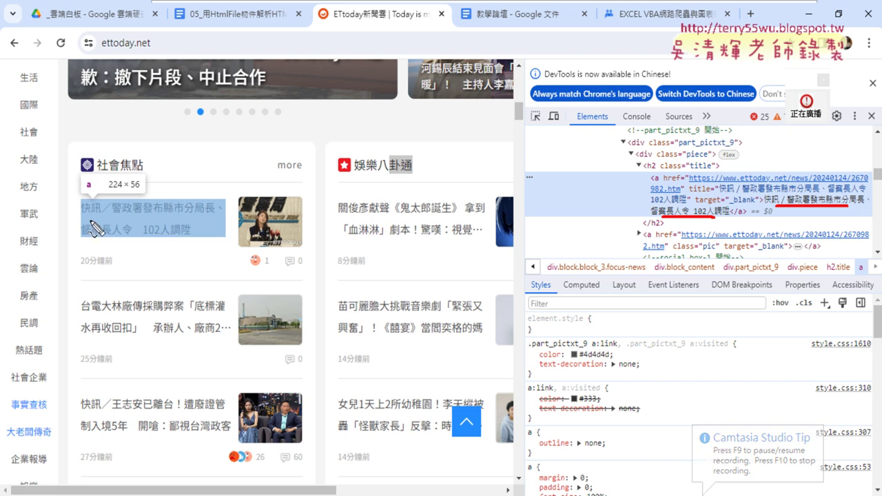
pyautogui.moveTo(66, 188)
pyautogui.mouseDown()
pyautogui.moveTo(73, 259)
pyautogui.moveTo(225, 193)
pyautogui.moveTo(219, 233)
pyautogui.mouseUp()
pyautogui.moveTo(88, 245); pyautogui.dragTo(195, 244)
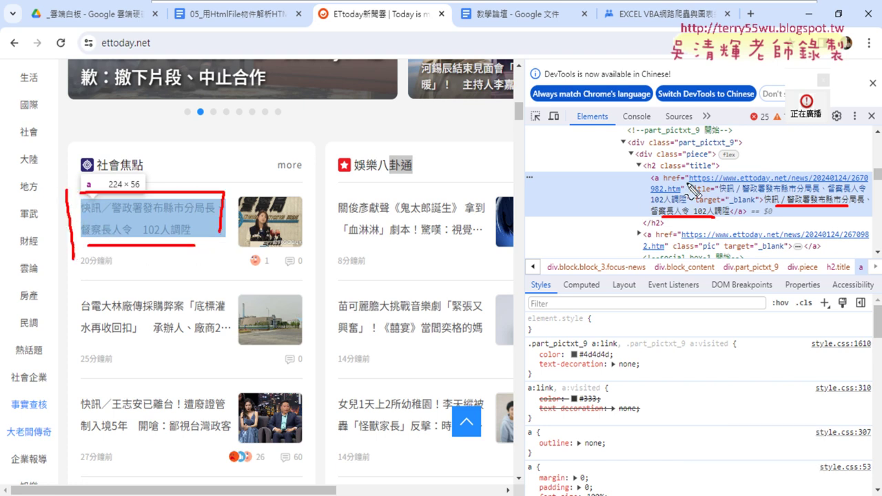
pyautogui.moveTo(664, 182); pyautogui.dragTo(677, 182)
pyautogui.press('Escape')
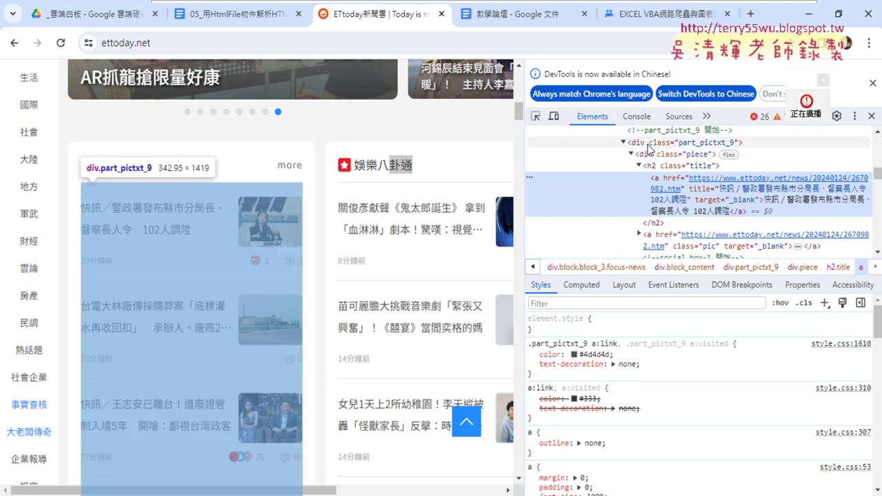
# Select the parent div.part_pictxt_9 container, collapsing and re-expanding it
pyautogui.click(680, 143)
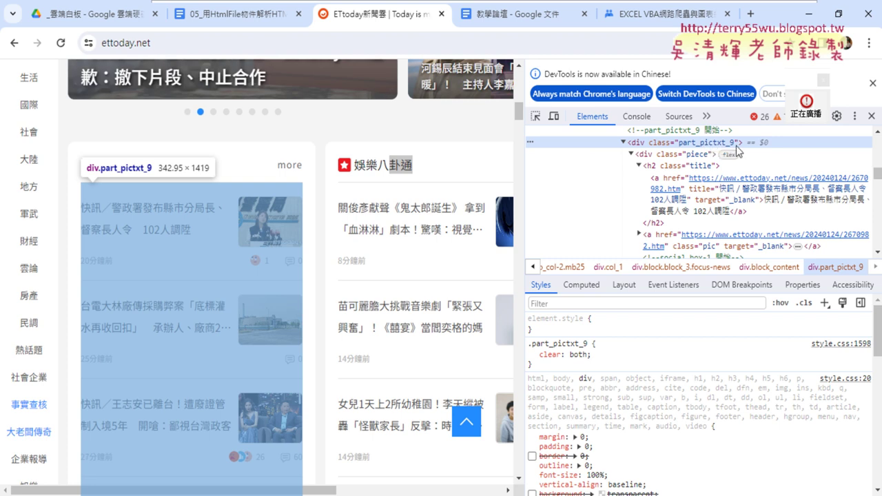
pyautogui.click(623, 143)
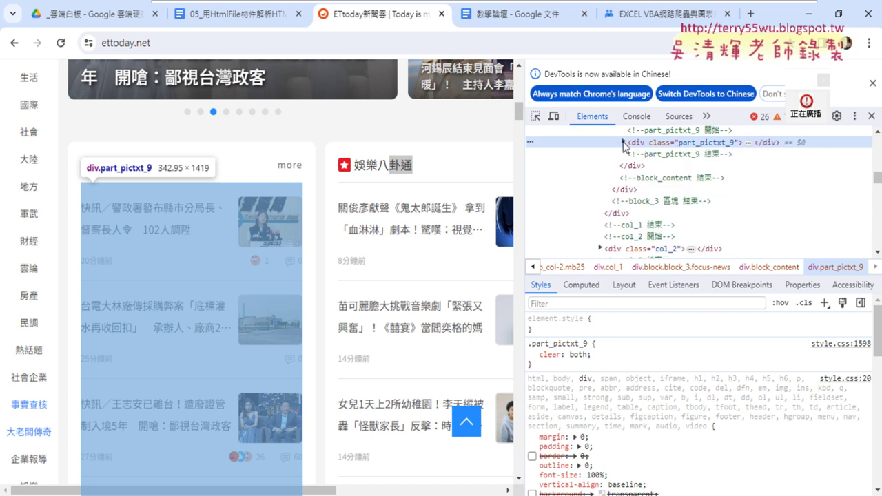
pyautogui.click(623, 143)
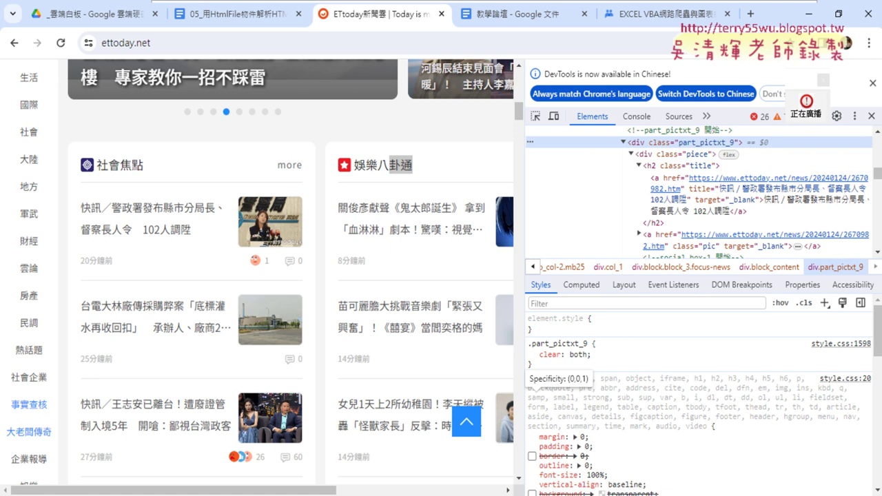
# View sheet 工作表4 of the scraped-images Excel workbook, then return to the course notes
pyautogui.click(475, 448)
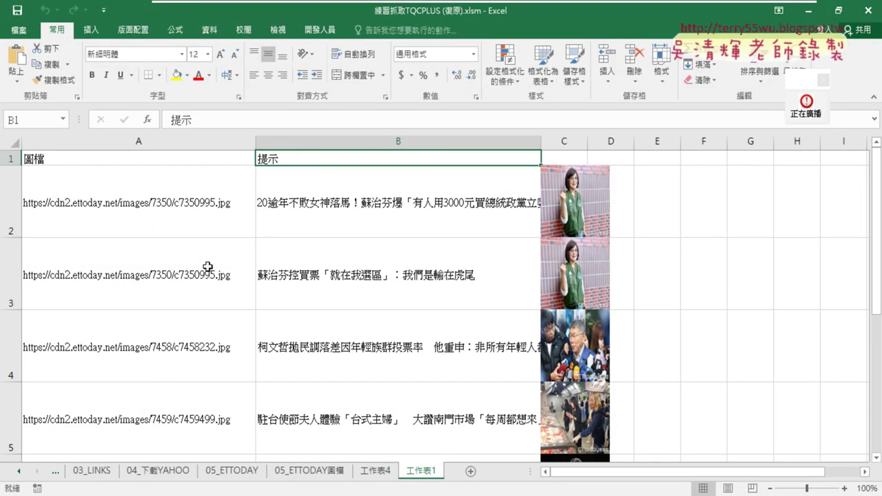
pyautogui.click(372, 471)
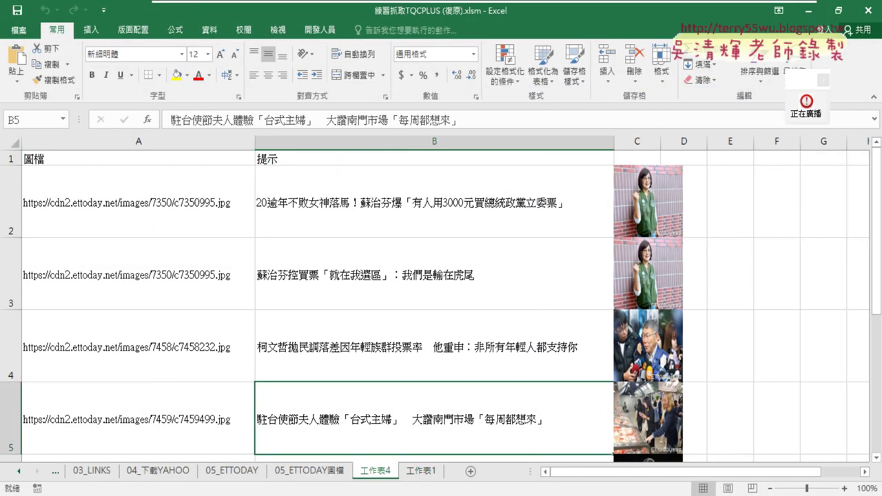
pyautogui.hotkey('alt', 'Tab')
pyautogui.click(246, 12)
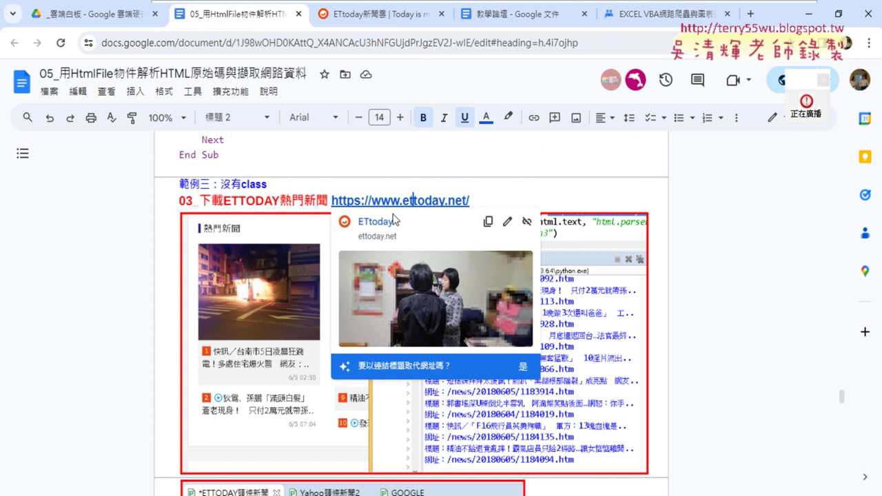
# In Sub 爬取ETTODAY政治與娛樂, highlight the page-fetch lines and the 'block block_3 focus-news' class
pyautogui.scroll(-4, 394, 219)
pyautogui.scroll(-10, 372, 219)
pyautogui.scroll(1, 337, 217)
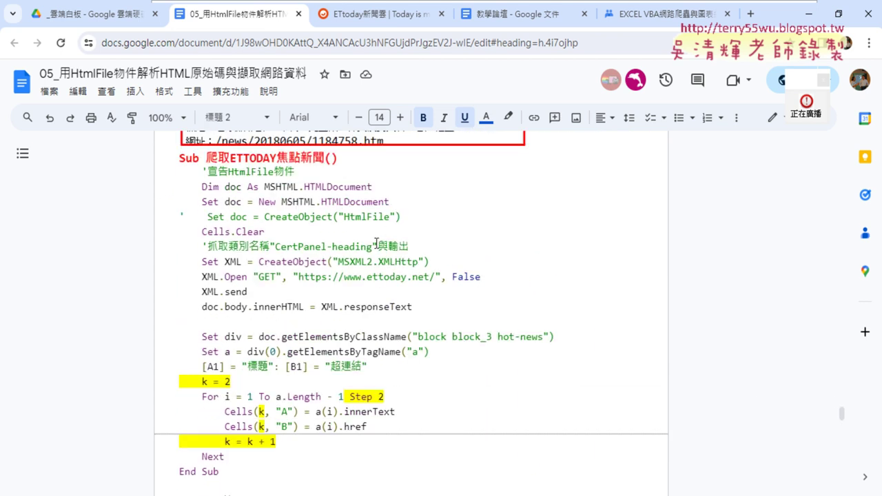
pyautogui.scroll(-3, 377, 244)
pyautogui.scroll(-2, 376, 244)
pyautogui.scroll(-1, 275, 238)
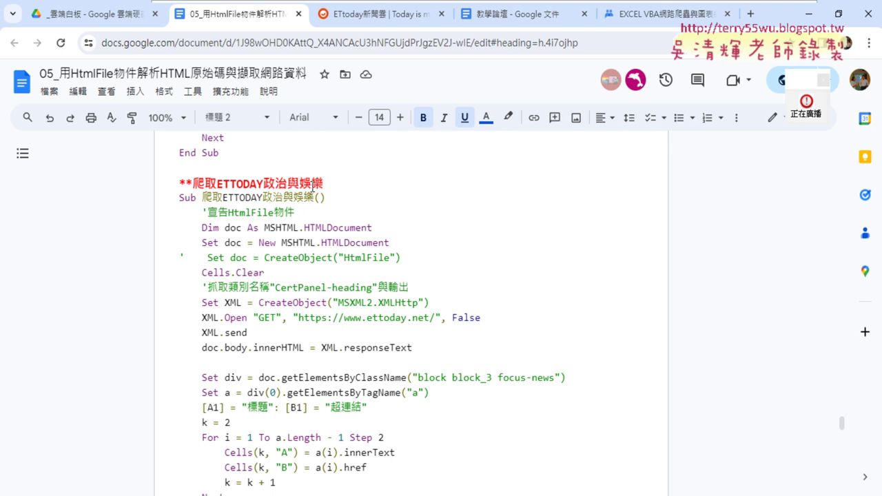
pyautogui.moveTo(178, 219); pyautogui.dragTo(424, 347)
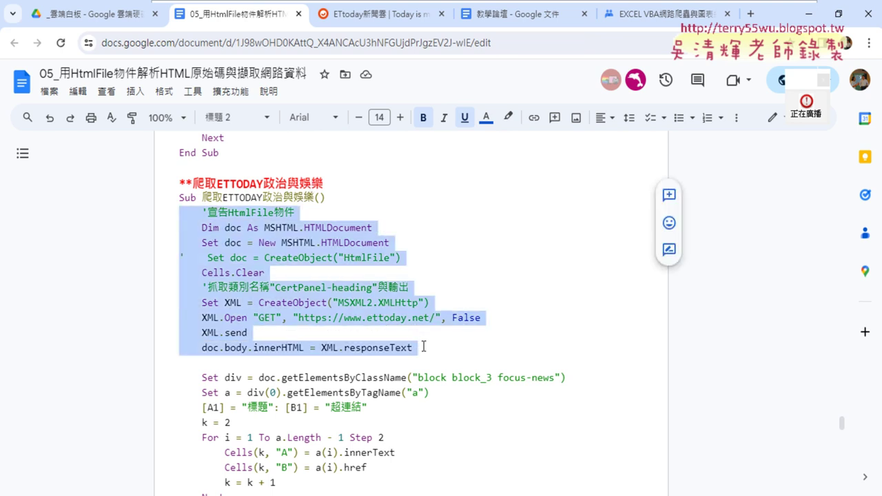
pyautogui.scroll(-2, 537, 309)
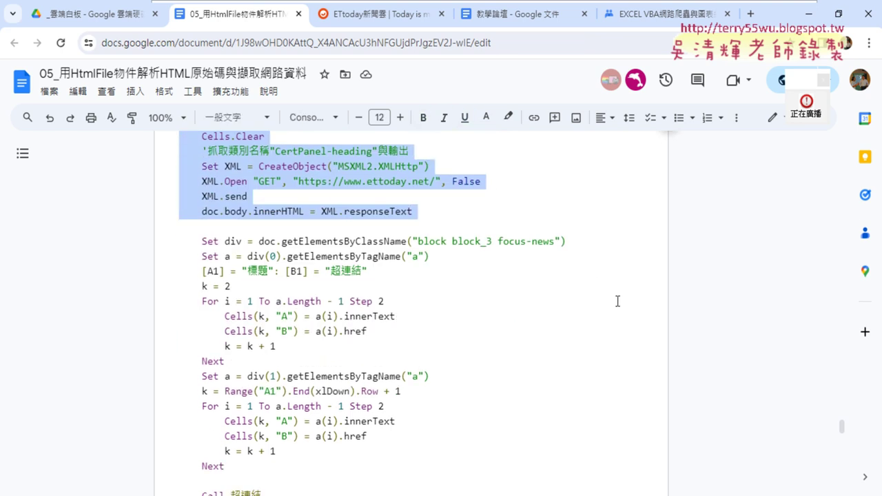
pyautogui.scroll(-1, 617, 301)
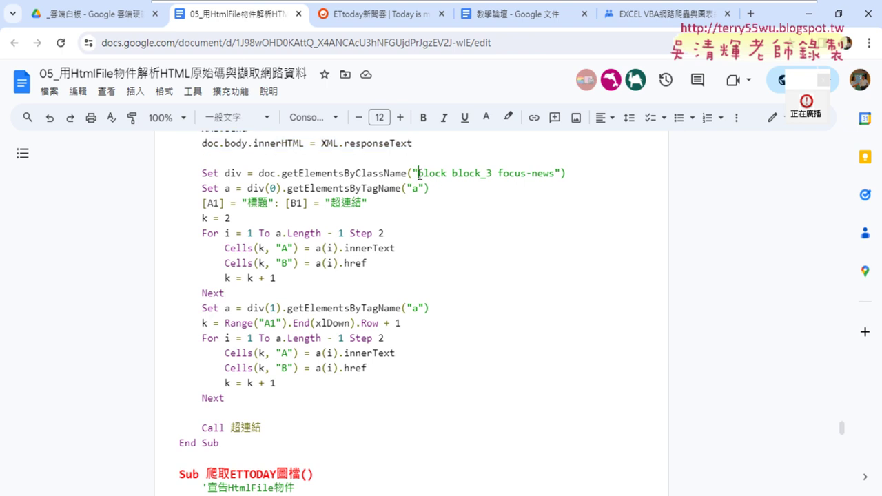
pyautogui.moveTo(418, 174); pyautogui.dragTo(553, 172)
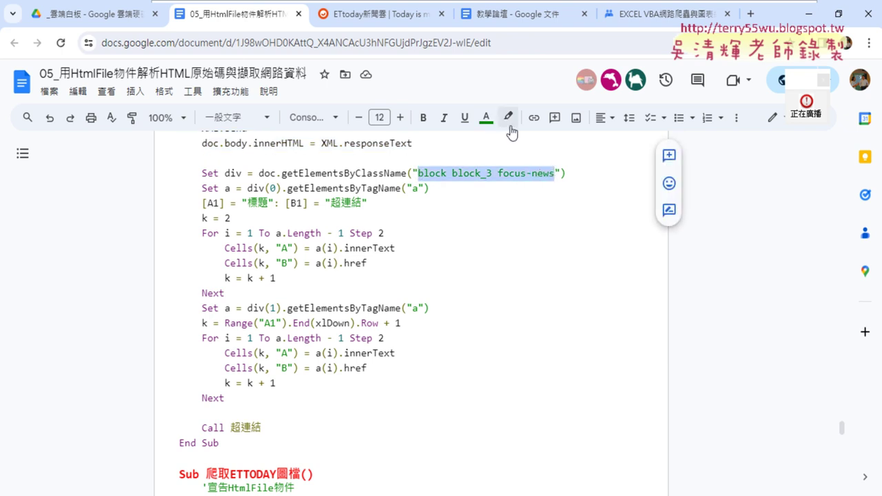
# On the ETtoday tab, select the div.block.block_3.focus-news node in the Elements tree
pyautogui.click(383, 14)
pyautogui.scroll(2, 661, 186)
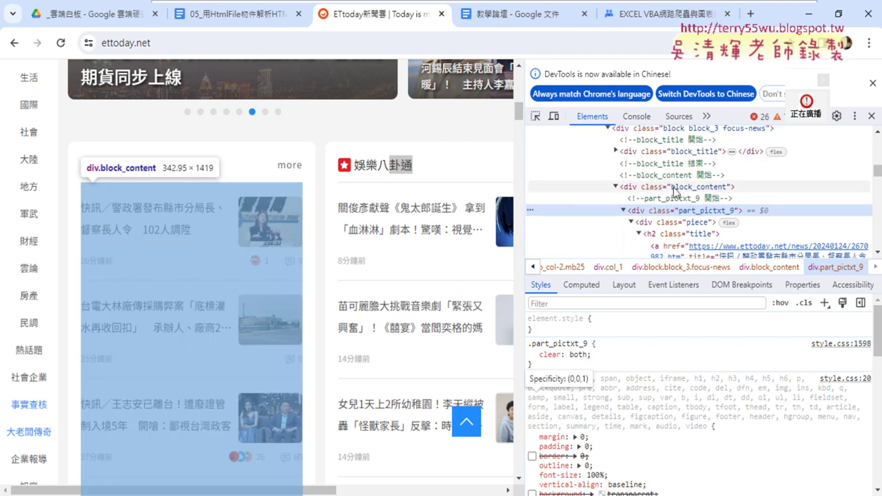
pyautogui.scroll(1, 675, 194)
pyautogui.scroll(1, 682, 201)
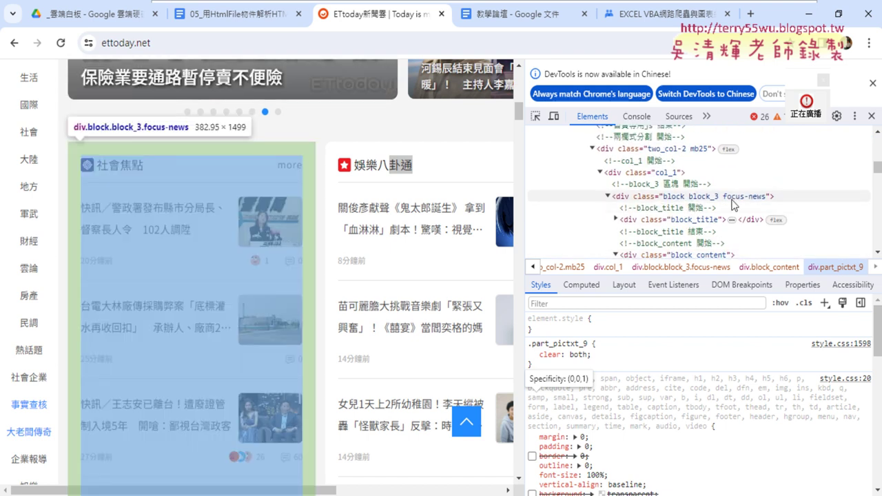
pyautogui.click(732, 198)
# Highlight the focus-news class value, then collapse and re-expand the div to show its children
pyautogui.scroll(-2, 734, 204)
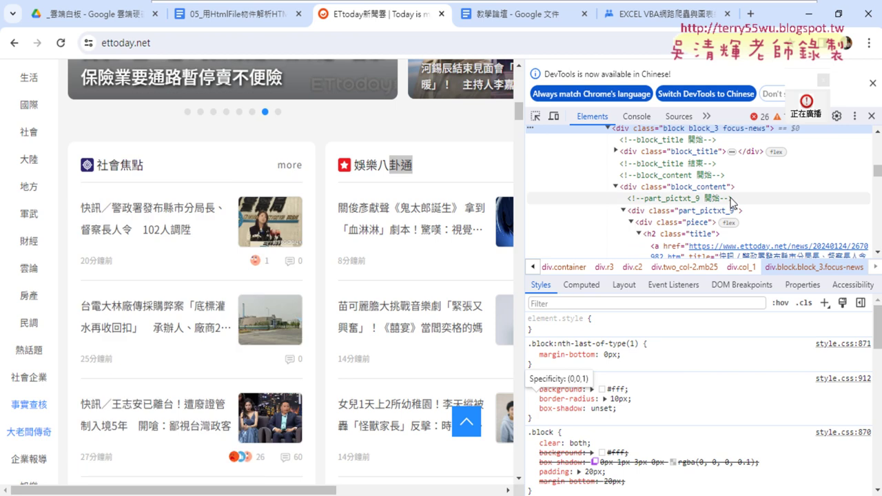
pyautogui.scroll(-3, 723, 158)
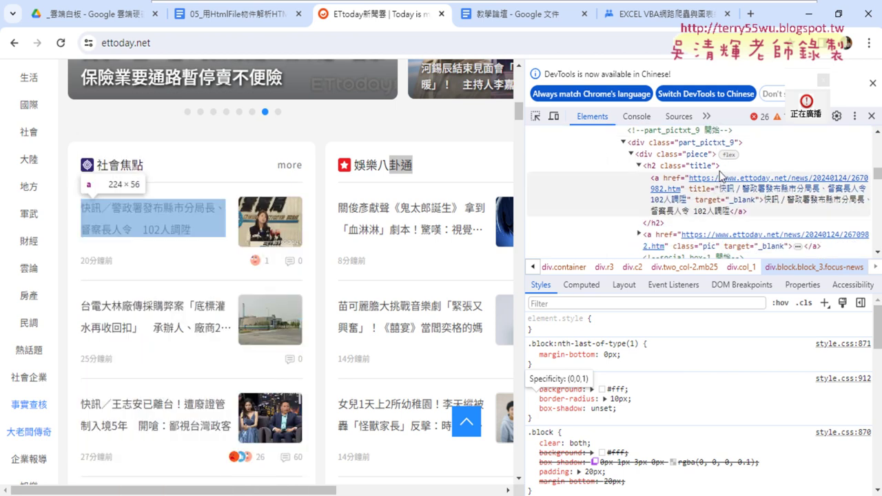
pyautogui.scroll(2, 722, 144)
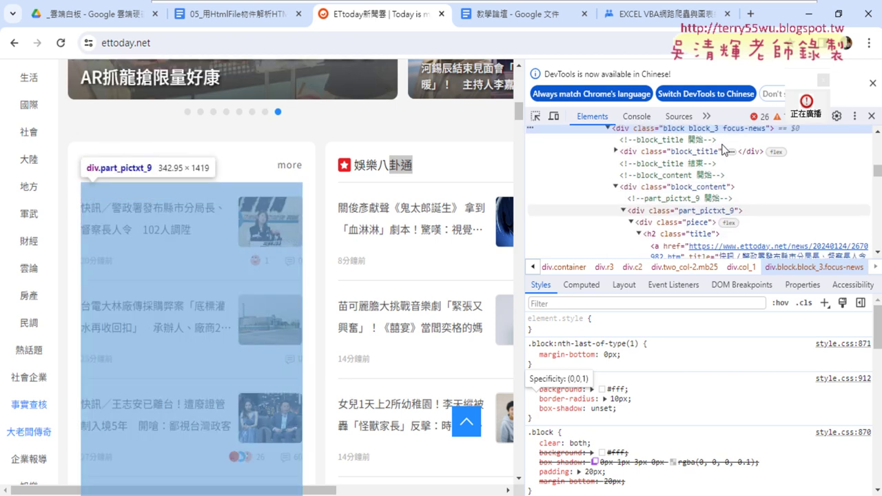
pyautogui.scroll(1, 724, 179)
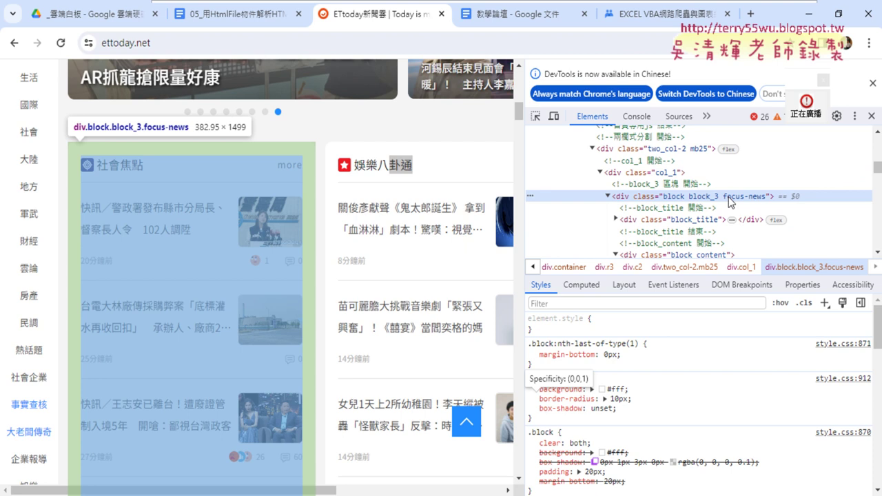
pyautogui.doubleClick(728, 198)
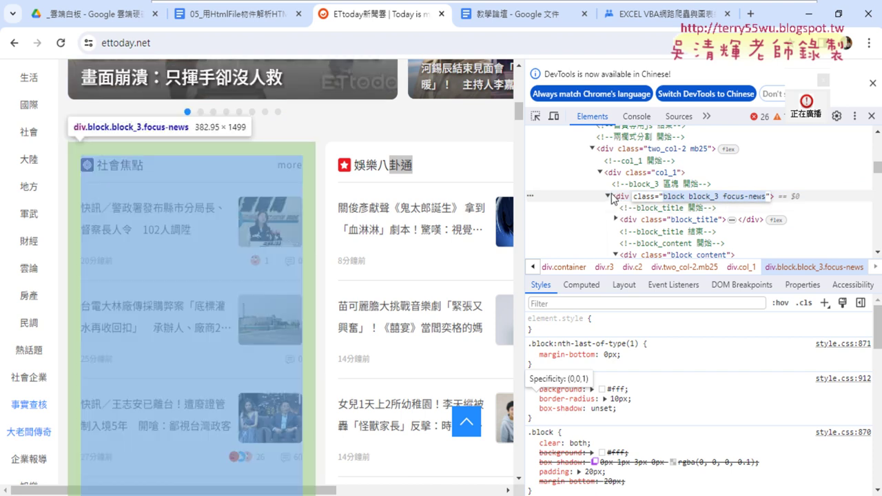
pyautogui.click(608, 197)
pyautogui.click(608, 197)
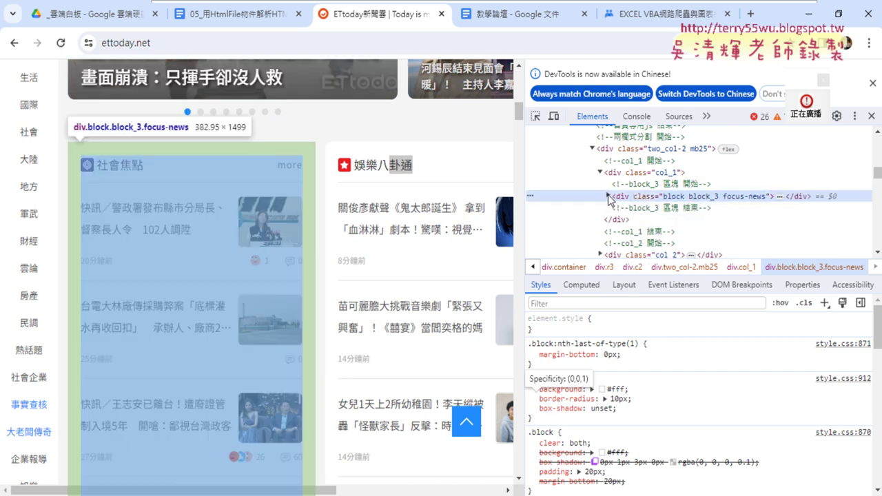
pyautogui.click(609, 197)
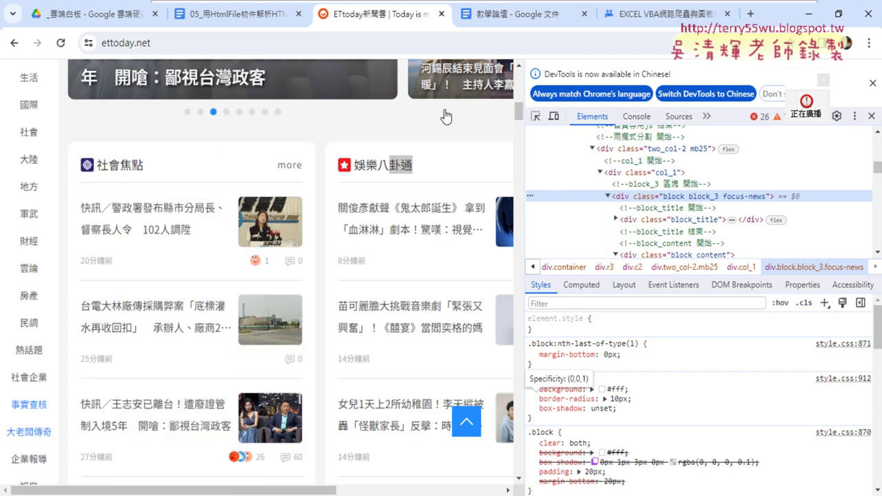
# In the course notes, bold Class in getElementsByClassName and Tag in getElementsByTagName
pyautogui.click(247, 16)
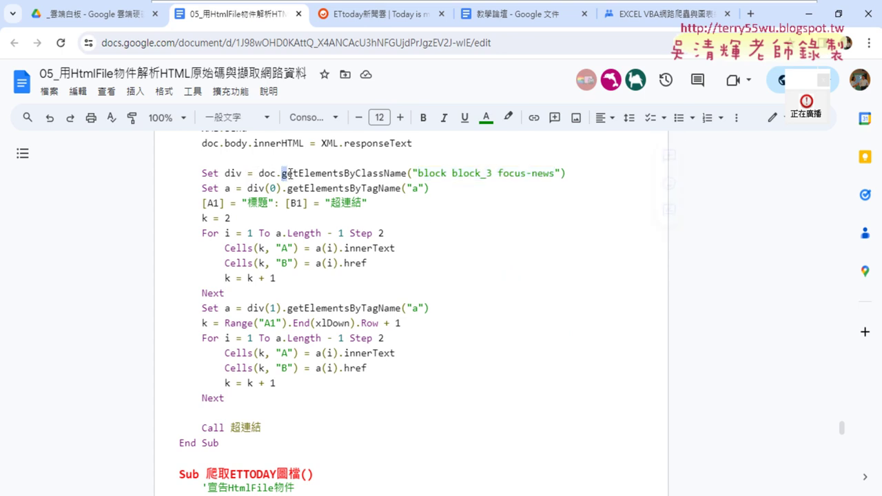
pyautogui.moveTo(282, 173); pyautogui.dragTo(385, 173)
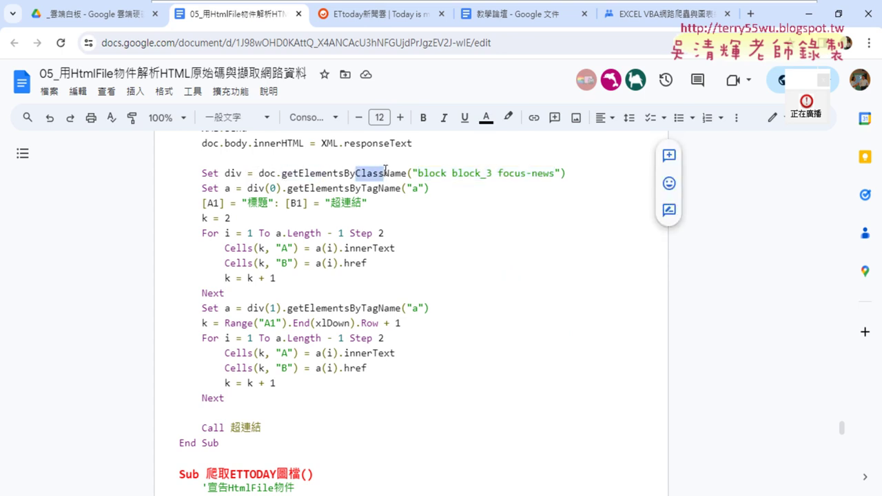
pyautogui.click(422, 119)
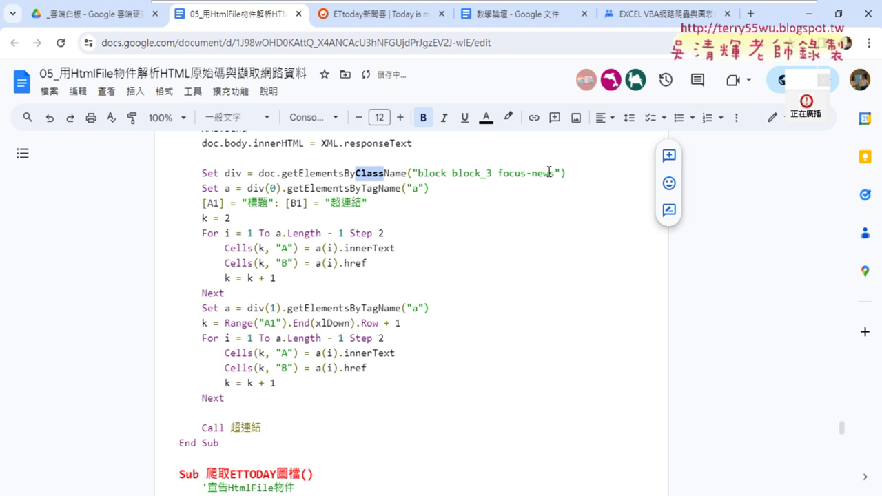
pyautogui.moveTo(246, 176); pyautogui.dragTo(230, 173)
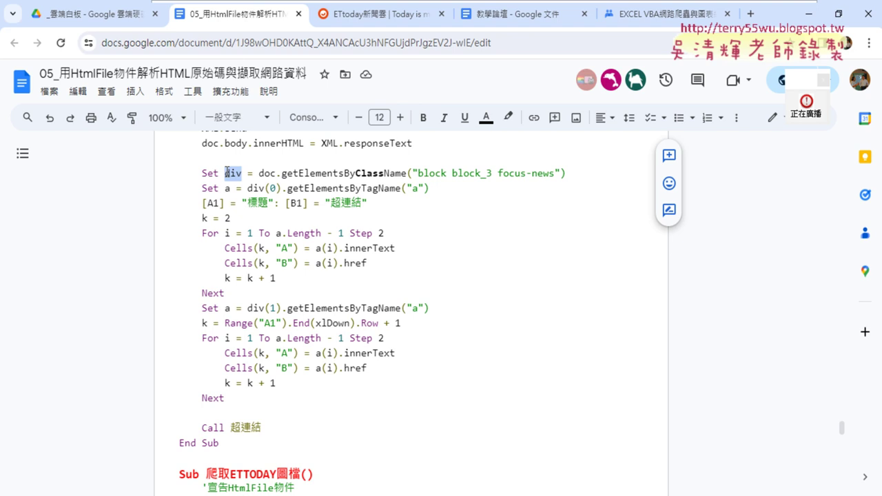
pyautogui.moveTo(247, 188); pyautogui.dragTo(282, 188)
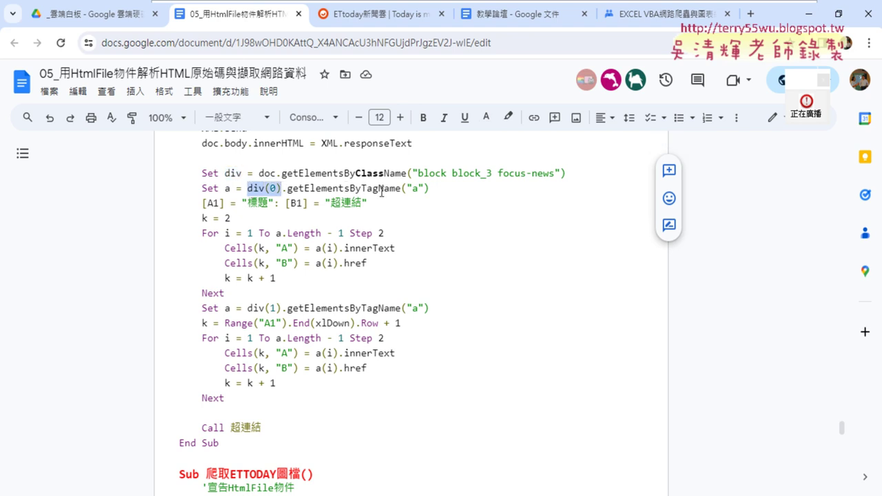
pyautogui.moveTo(378, 188); pyautogui.dragTo(361, 188)
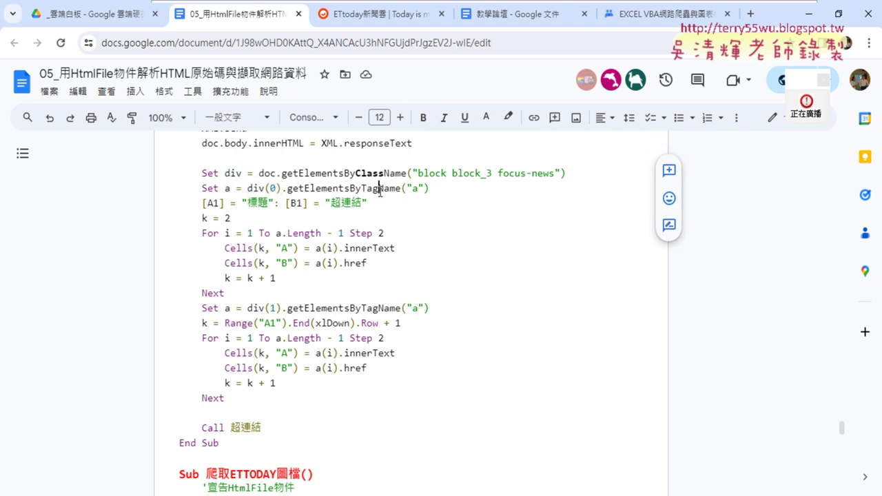
pyautogui.click(423, 118)
# Highlight the ("a") argument, the 超連結 header text and the first For…Next loop
pyautogui.moveTo(402, 188); pyautogui.dragTo(429, 188)
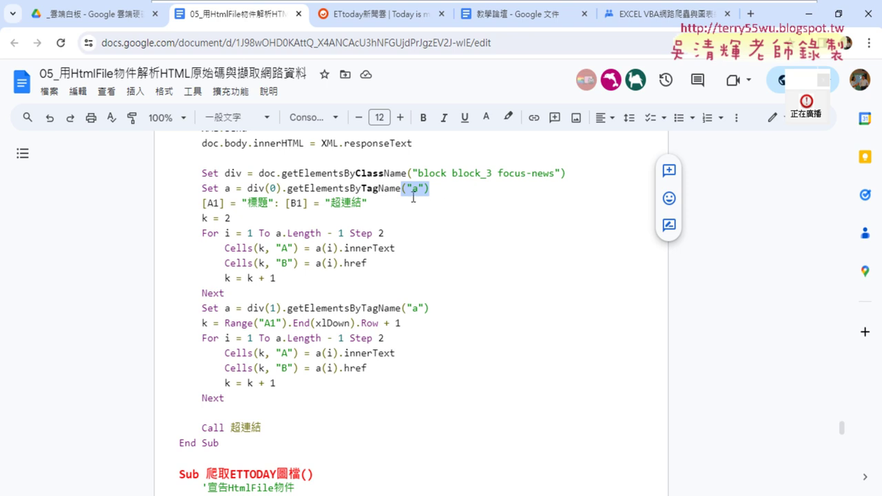
pyautogui.moveTo(331, 204); pyautogui.dragTo(351, 204)
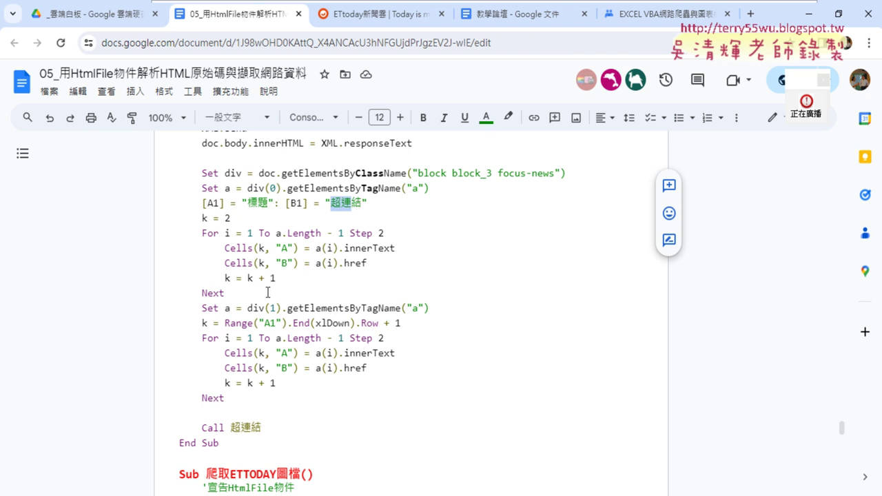
pyautogui.moveTo(252, 294); pyautogui.dragTo(165, 232)
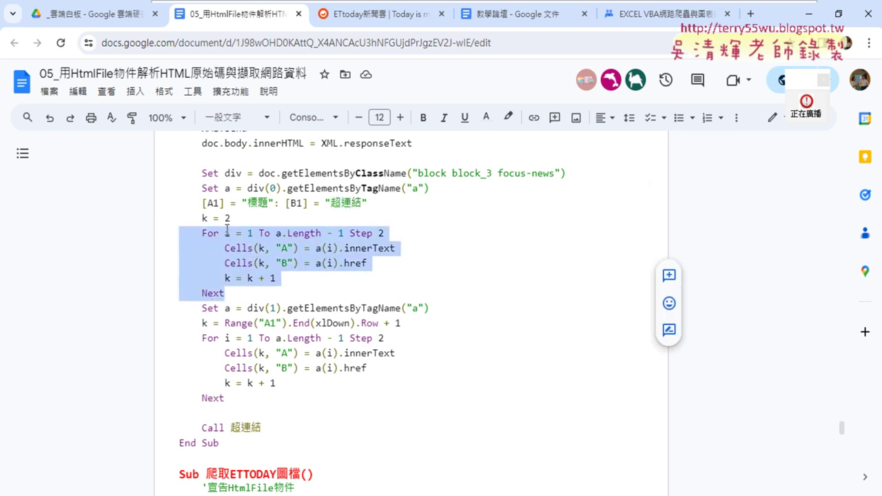
pyautogui.click(406, 251)
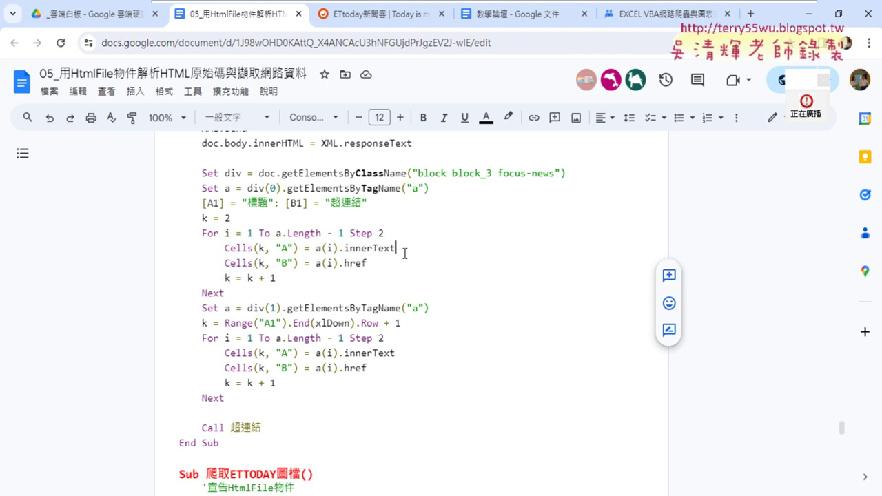
# Bold innerText and href in the loop's Cells lines, then select the first scraping block
pyautogui.doubleClick(347, 251)
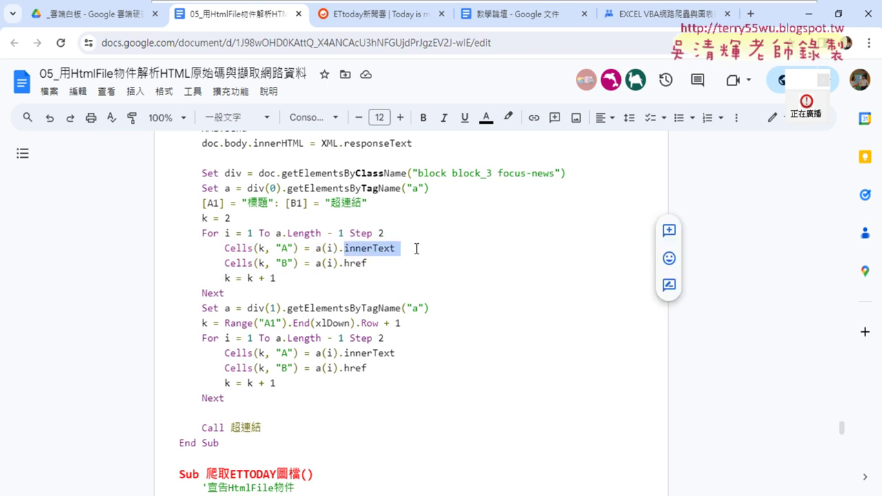
pyautogui.click(425, 118)
pyautogui.doubleClick(355, 263)
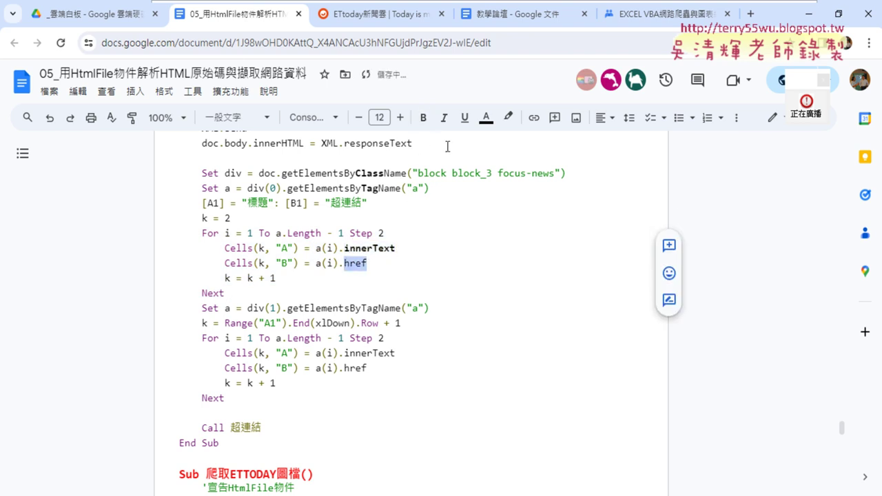
pyautogui.click(423, 117)
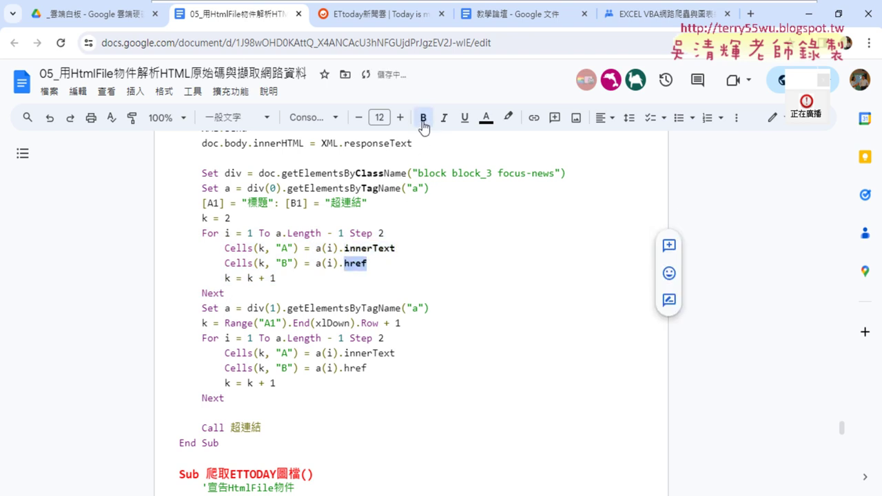
pyautogui.click(285, 255)
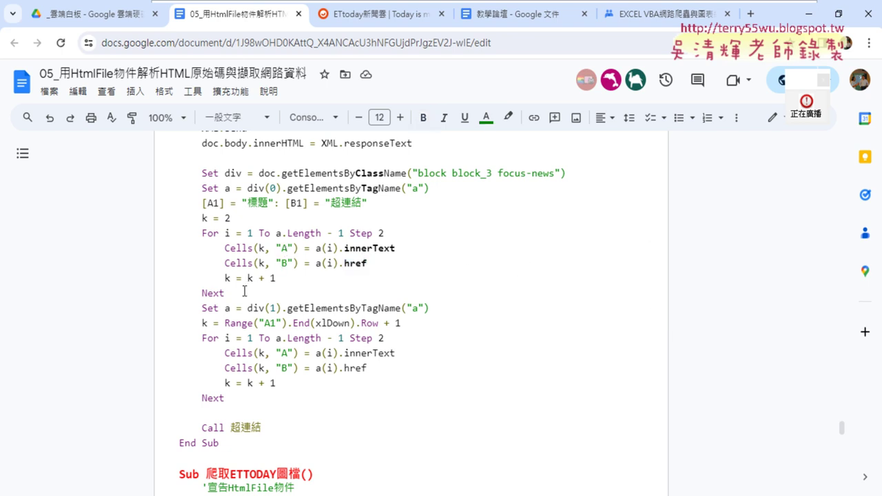
pyautogui.moveTo(247, 290)
pyautogui.mouseDown()
pyautogui.moveTo(197, 269)
pyautogui.moveTo(168, 175)
pyautogui.mouseUp()
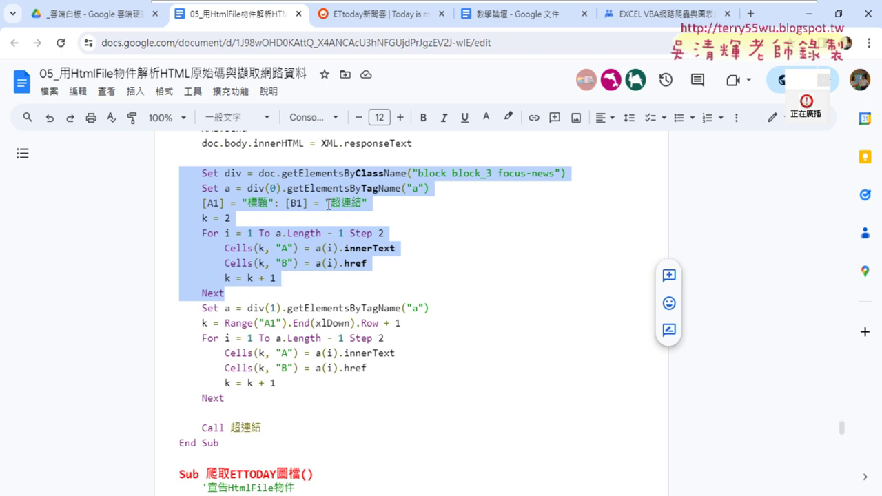
# Glance at the ETtoday page, then select the second div(1) scraping loop in the notes
pyautogui.click(395, 21)
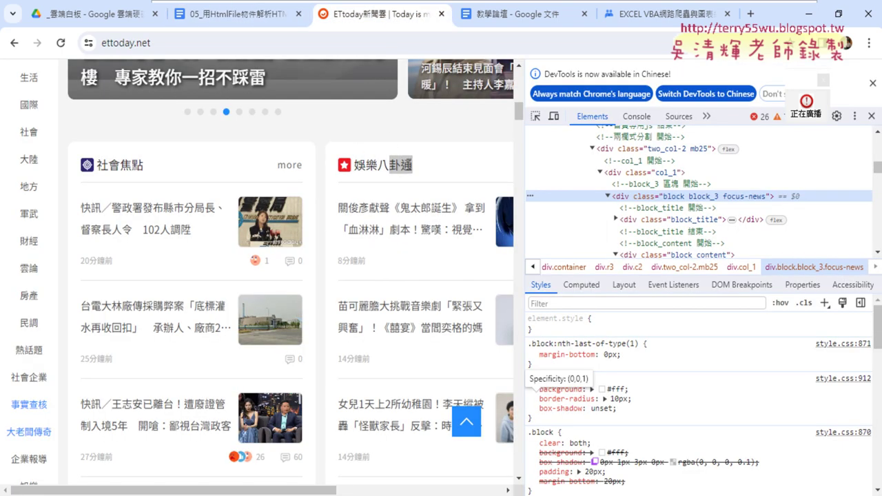
pyautogui.click(241, 15)
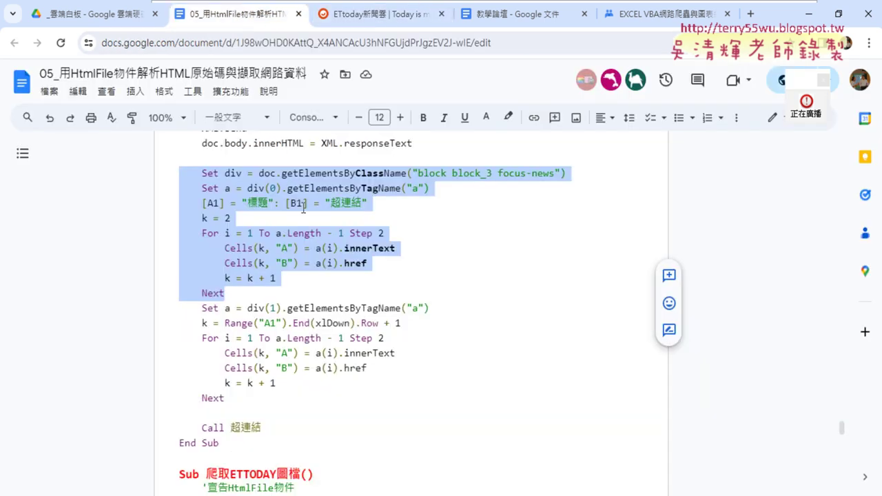
pyautogui.scroll(1, 296, 207)
pyautogui.moveTo(240, 398); pyautogui.dragTo(150, 313)
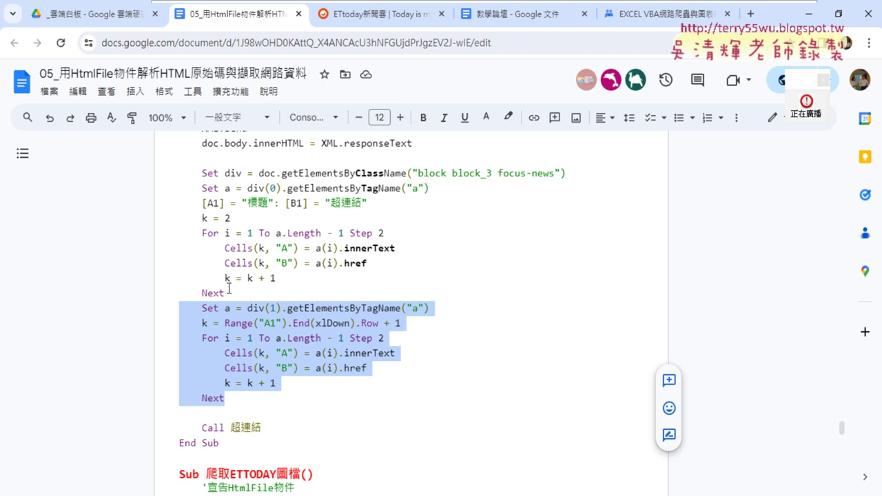
# Scroll down to the Sub 爬取ETTODAY圖檔() macro and highlight its heading
pyautogui.scroll(-3, 335, 294)
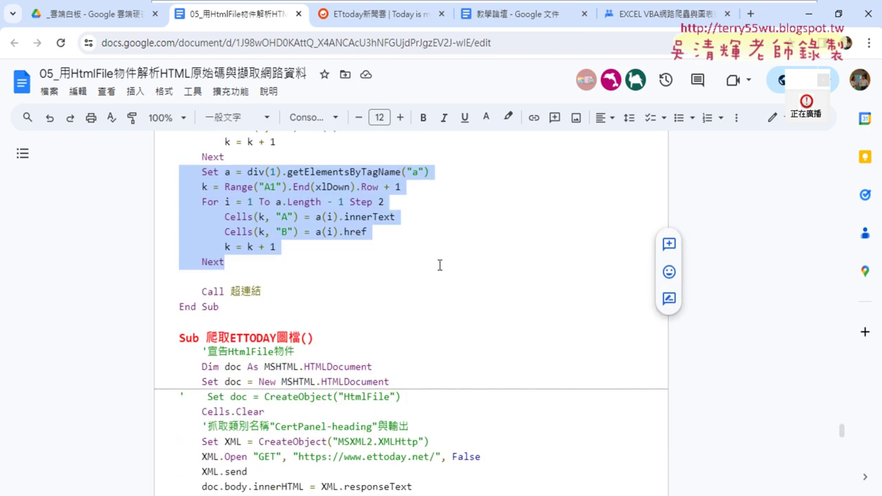
pyautogui.scroll(-1, 489, 275)
pyautogui.scroll(-1, 419, 223)
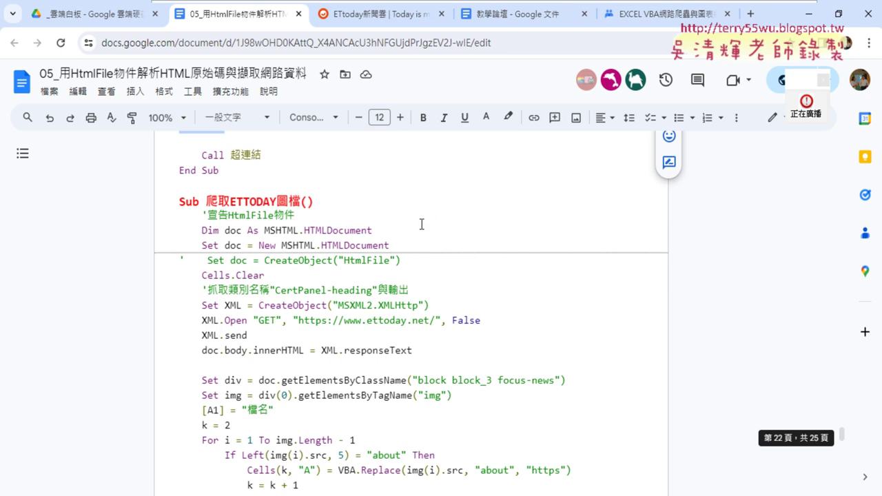
pyautogui.scroll(-1, 258, 160)
pyautogui.scroll(1, 258, 160)
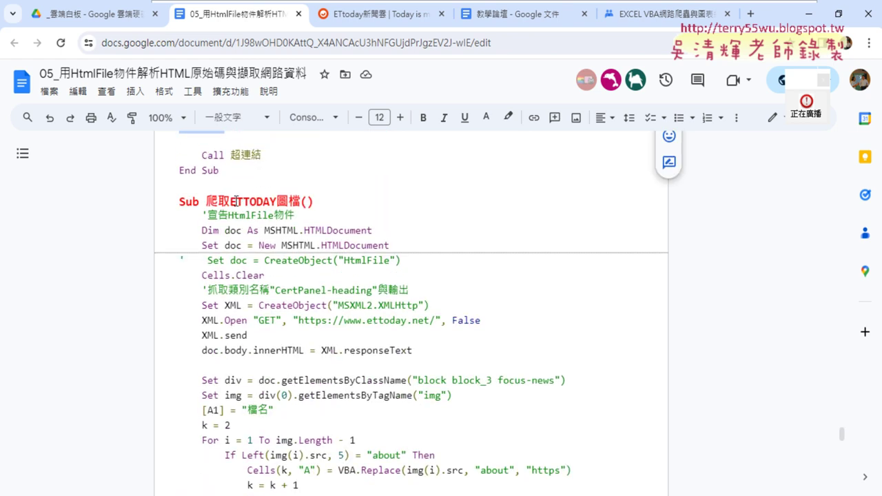
pyautogui.moveTo(230, 202); pyautogui.dragTo(302, 201)
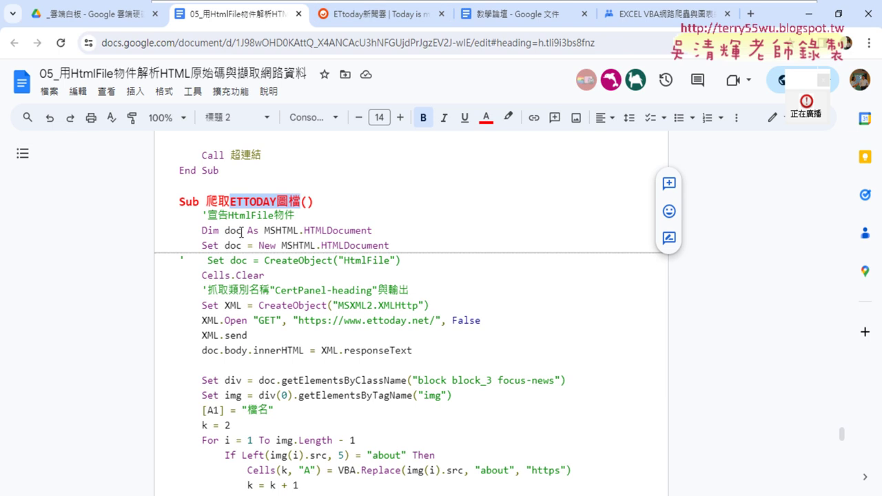
# Inspect an ETtoday news thumbnail to reveal its //cdn2.ettoday.net img source, then switch to Excel
pyautogui.click(374, 14)
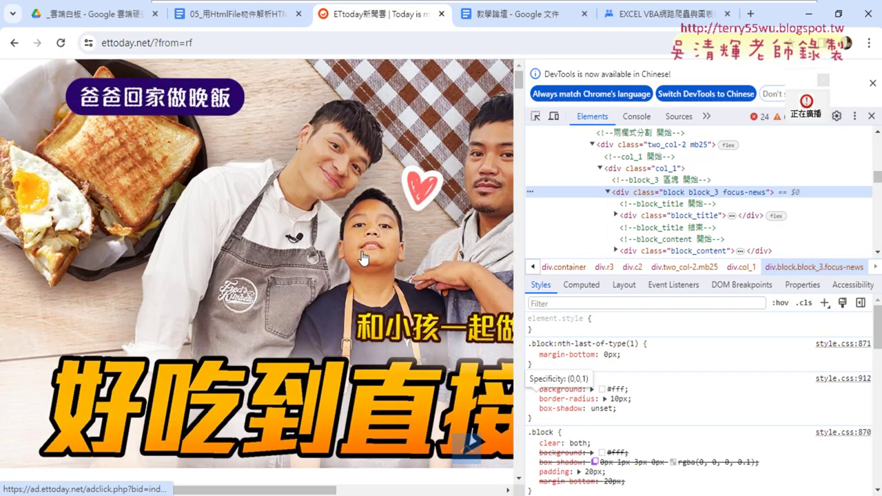
pyautogui.scroll(-3, 651, 231)
pyautogui.scroll(-15, 478, 253)
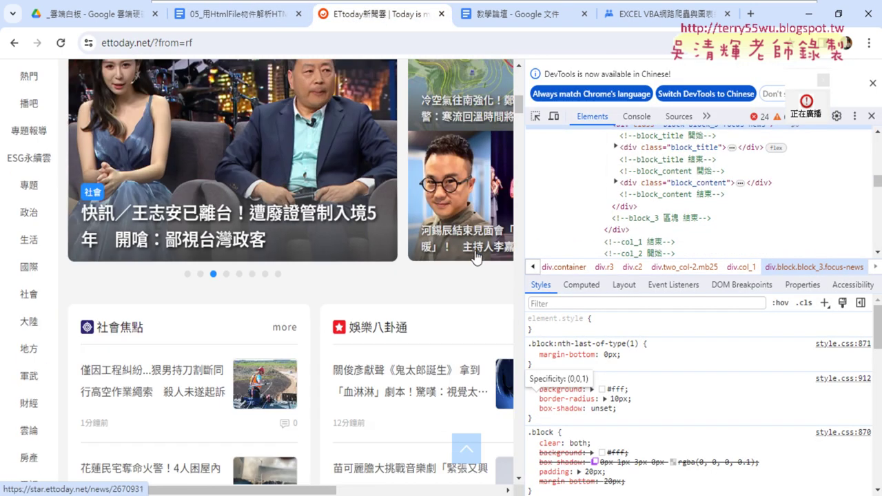
pyautogui.scroll(1, 305, 212)
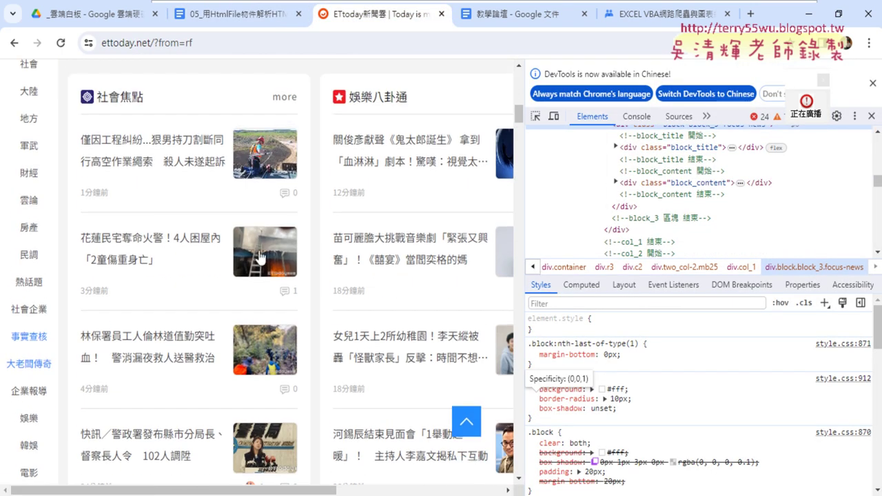
pyautogui.rightClick(270, 154)
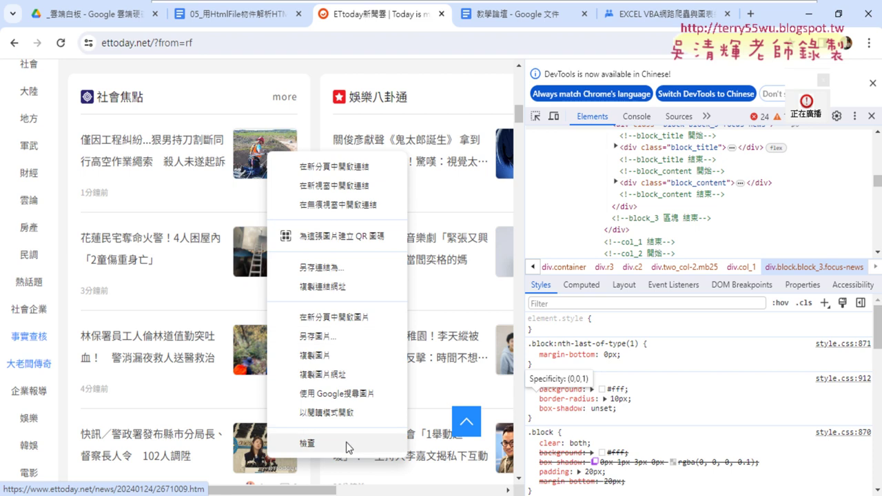
pyautogui.click(313, 442)
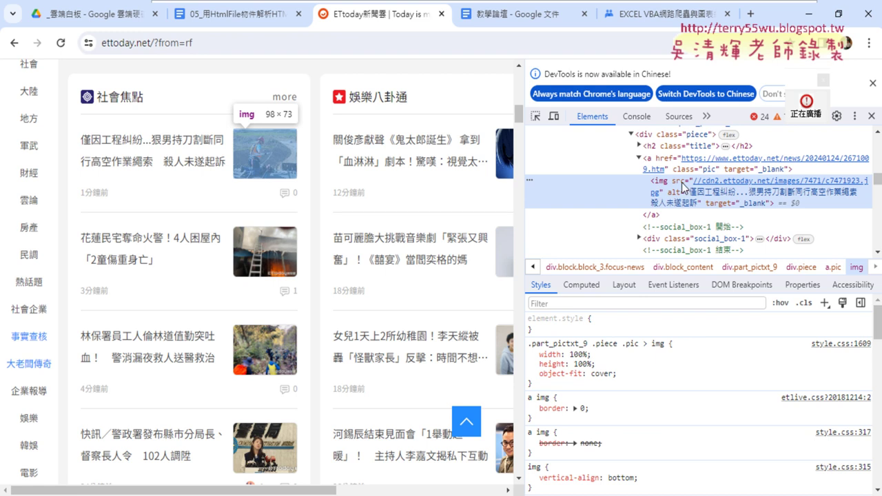
pyautogui.moveTo(744, 186)
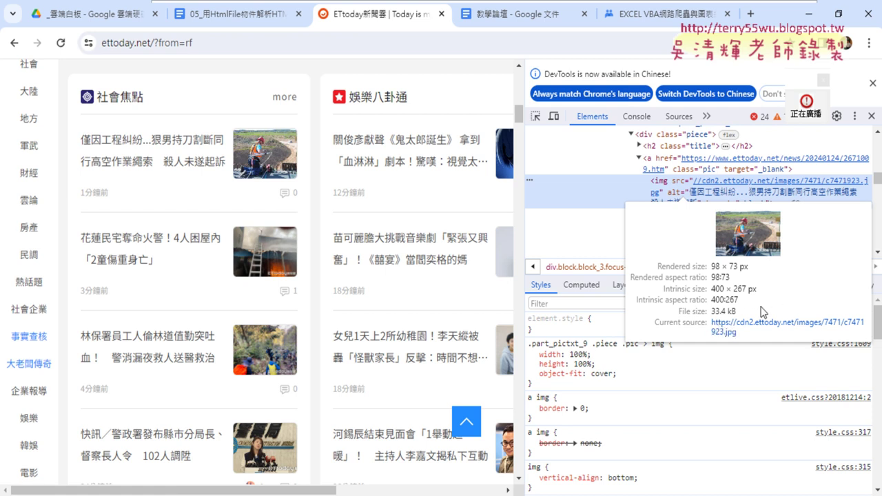
pyautogui.hotkey('alt', 'Tab')
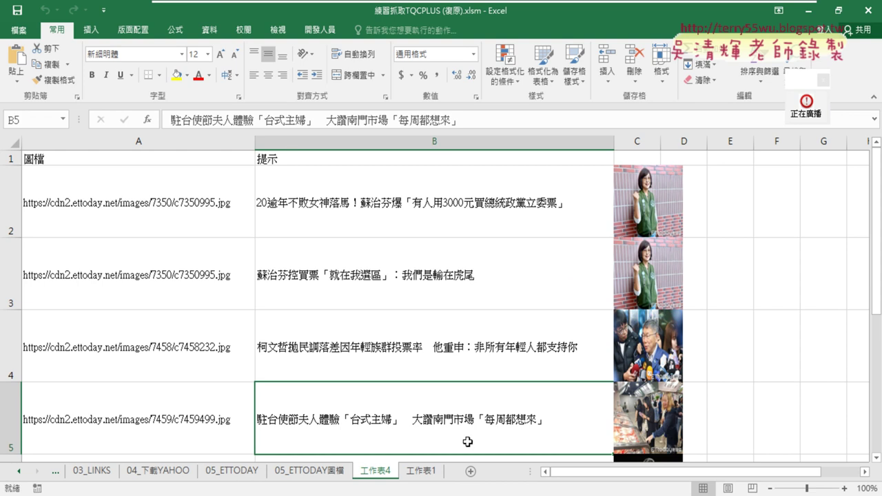
# Point out the image URL in A2 and the headline in B2, then return to the ETtoday page
pyautogui.click(121, 213)
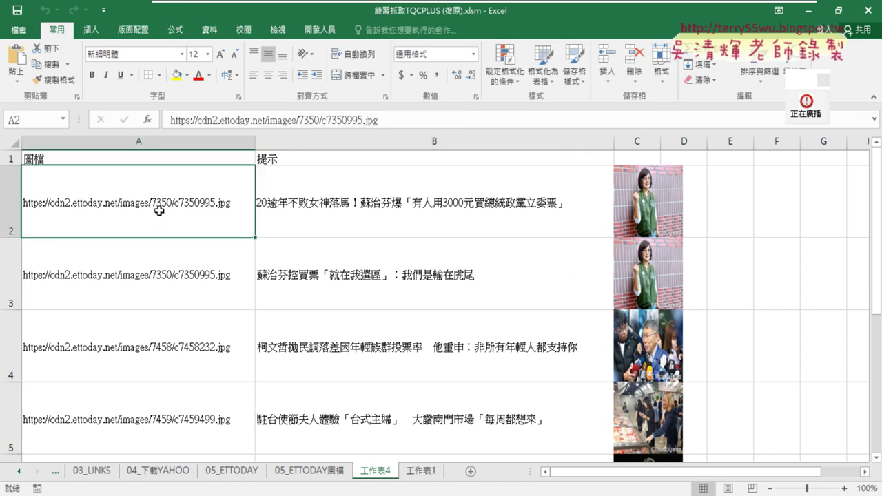
pyautogui.click(465, 209)
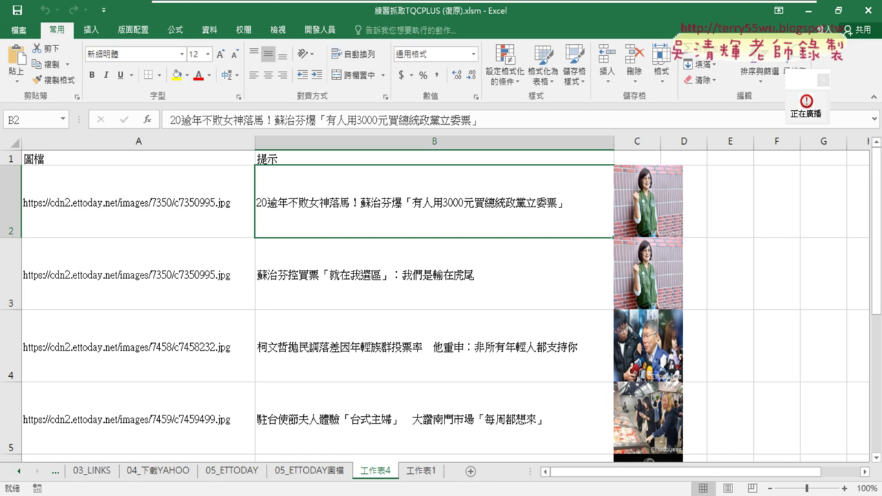
pyautogui.click(337, 492)
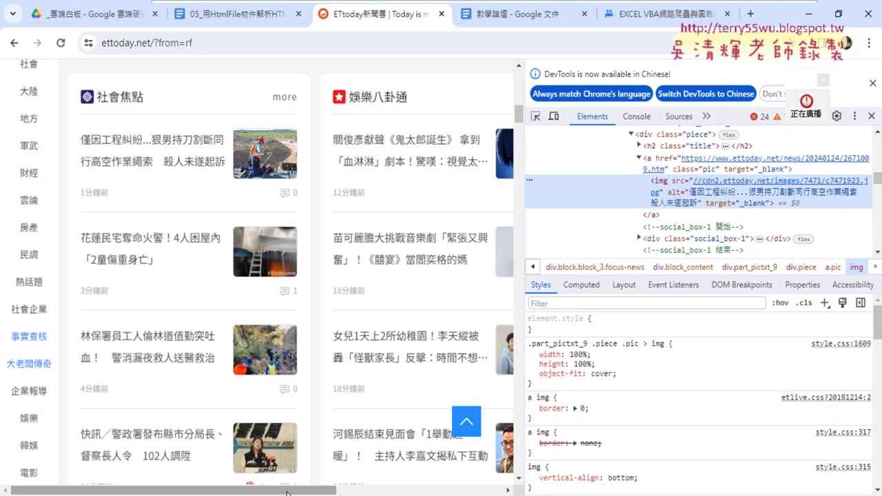
# From the notes' 範例四 section, open the rate.bot.com.tw link in a new tab
pyautogui.click(240, 21)
pyautogui.scroll(-4, 465, 276)
pyautogui.scroll(-3, 464, 274)
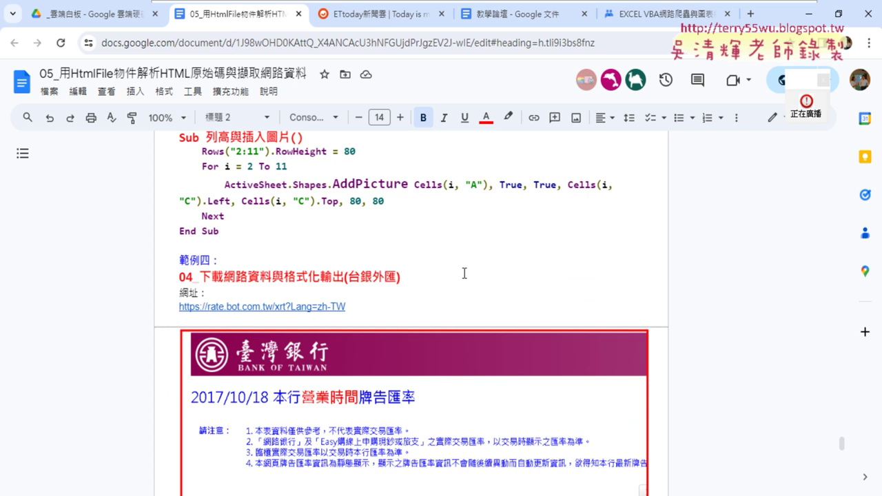
pyautogui.scroll(-1, 465, 273)
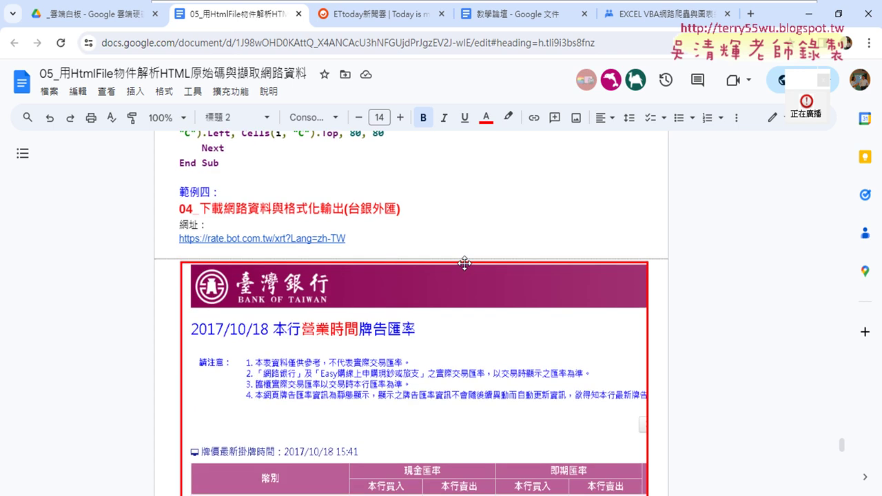
pyautogui.click(311, 241)
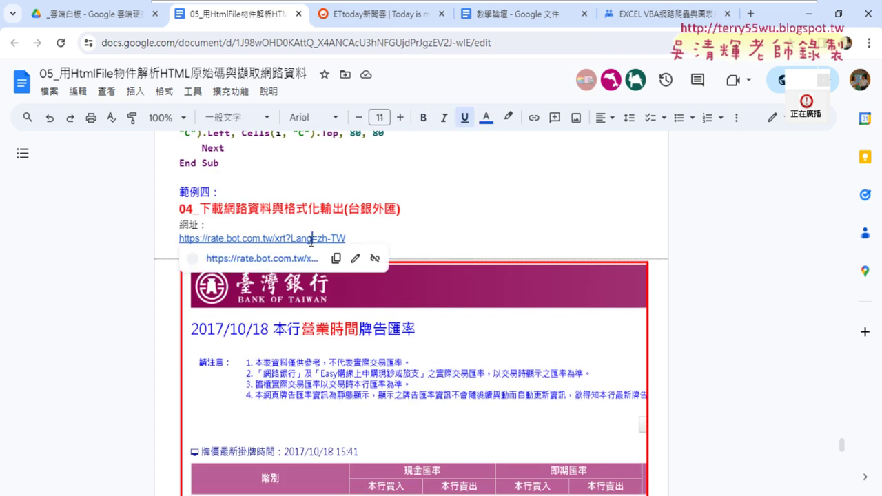
pyautogui.click(290, 259)
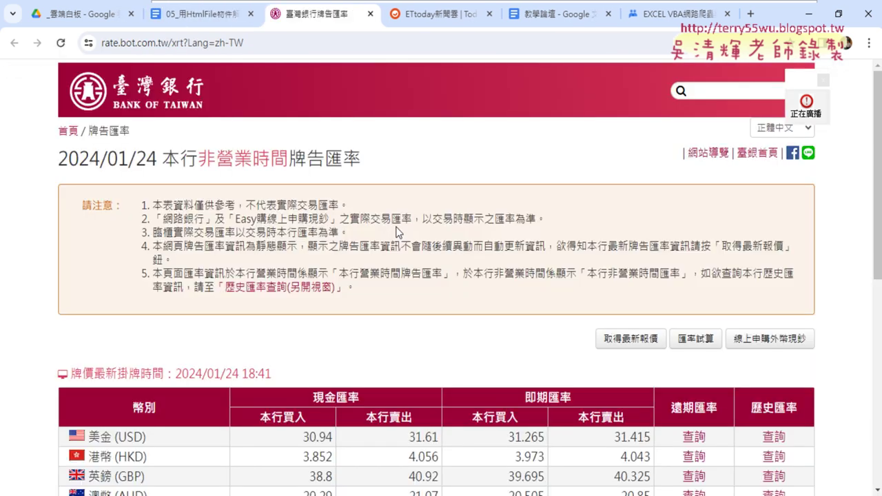
# Highlight the 幣別, 現金, 買入 and 賣出 headings and the USD cash buying and selling rates
pyautogui.scroll(-2, 414, 221)
pyautogui.scroll(-2, 415, 223)
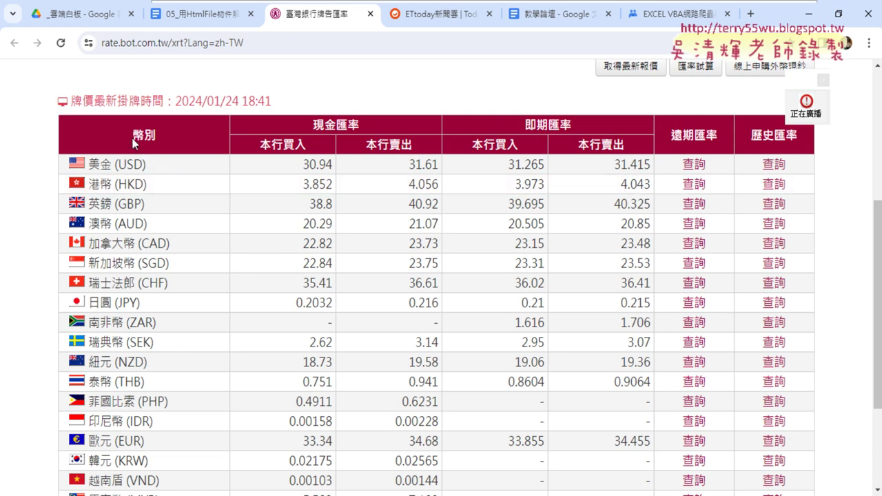
pyautogui.moveTo(125, 135); pyautogui.dragTo(171, 142)
pyautogui.scroll(-1, 159, 158)
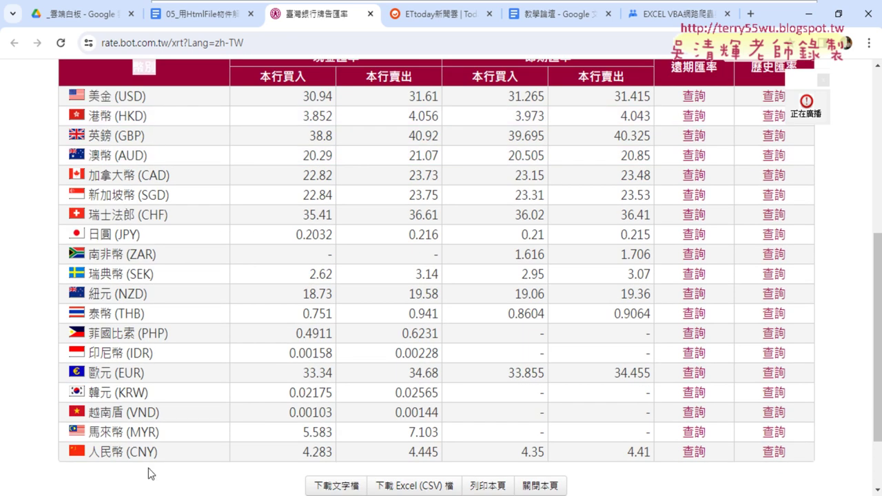
pyautogui.scroll(1, 189, 413)
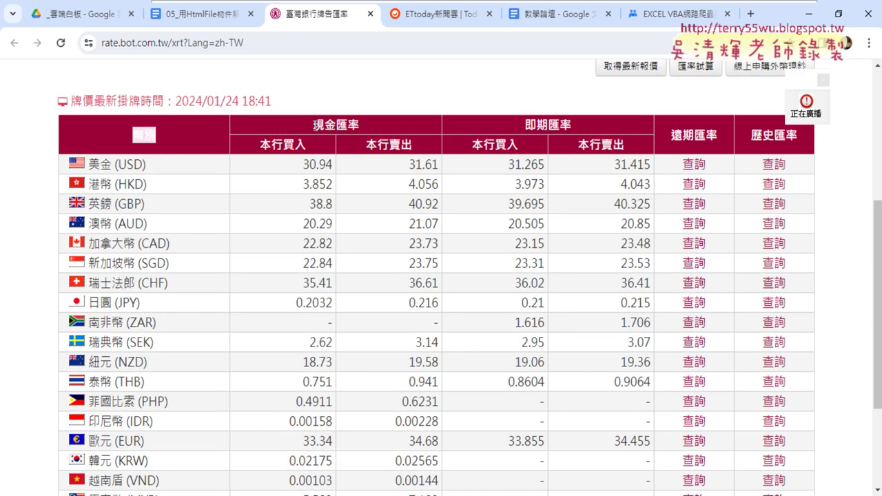
pyautogui.moveTo(314, 125); pyautogui.dragTo(335, 126)
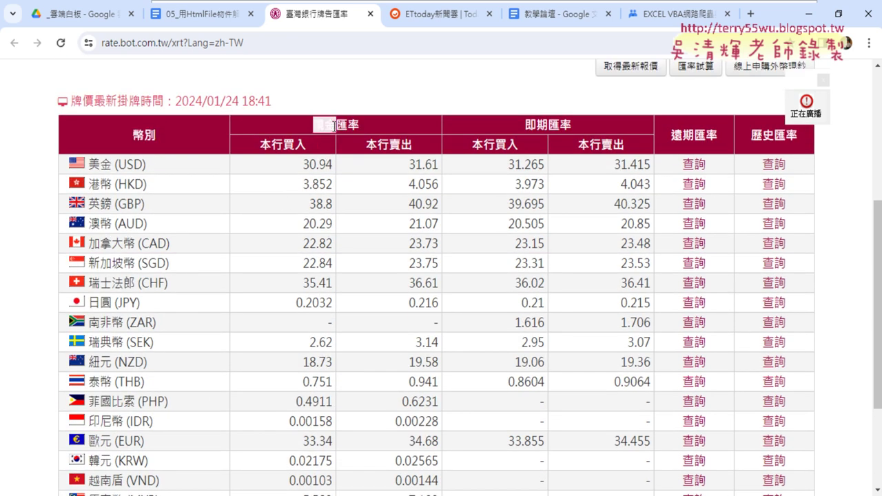
pyautogui.moveTo(283, 145); pyautogui.dragTo(307, 147)
pyautogui.click(303, 164)
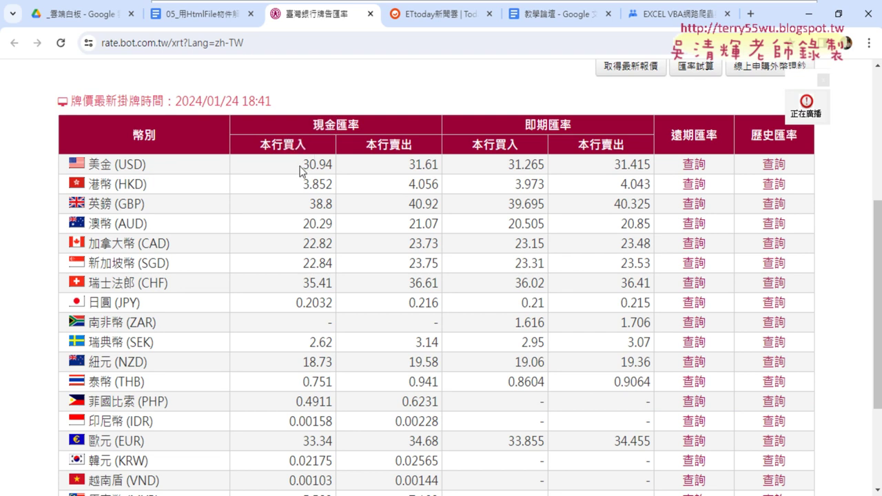
pyautogui.moveTo(314, 124); pyautogui.dragTo(336, 125)
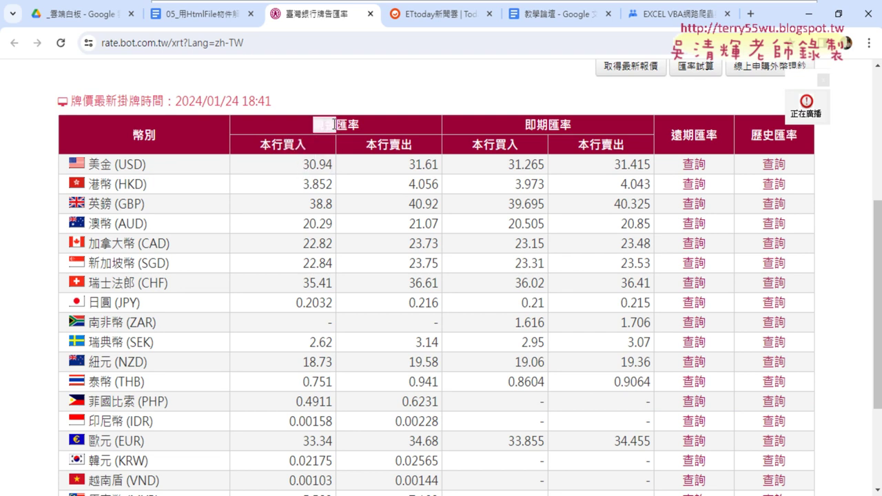
pyautogui.moveTo(387, 145); pyautogui.dragTo(437, 167)
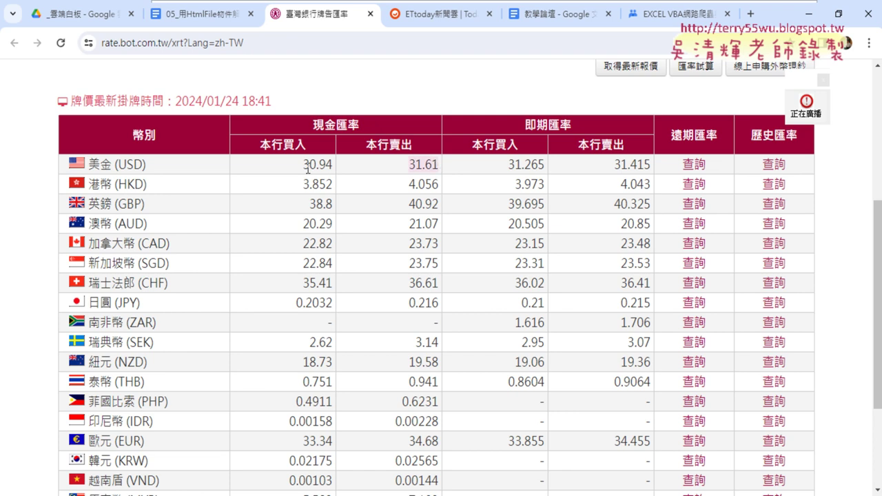
pyautogui.moveTo(302, 165)
pyautogui.mouseDown()
pyautogui.moveTo(437, 167)
pyautogui.moveTo(294, 172)
pyautogui.mouseUp()
# Highlight the 即期 heading and the USD spot selling rate 31.415
pyautogui.moveTo(524, 127); pyautogui.dragTo(544, 128)
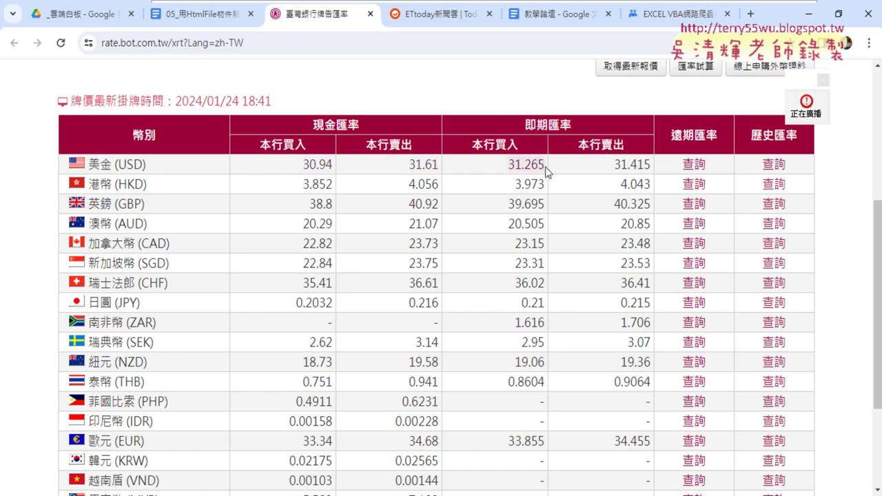
pyautogui.hotkey('shift', 'Right')
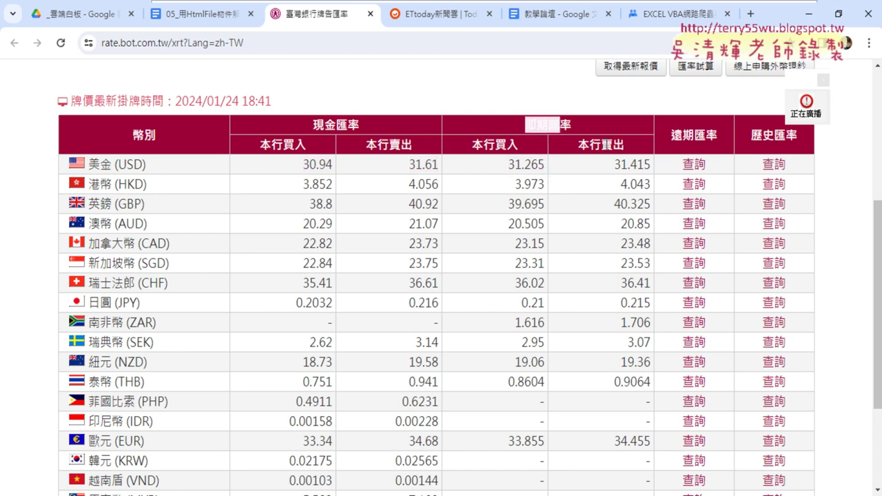
pyautogui.click(610, 142)
pyautogui.doubleClick(620, 163)
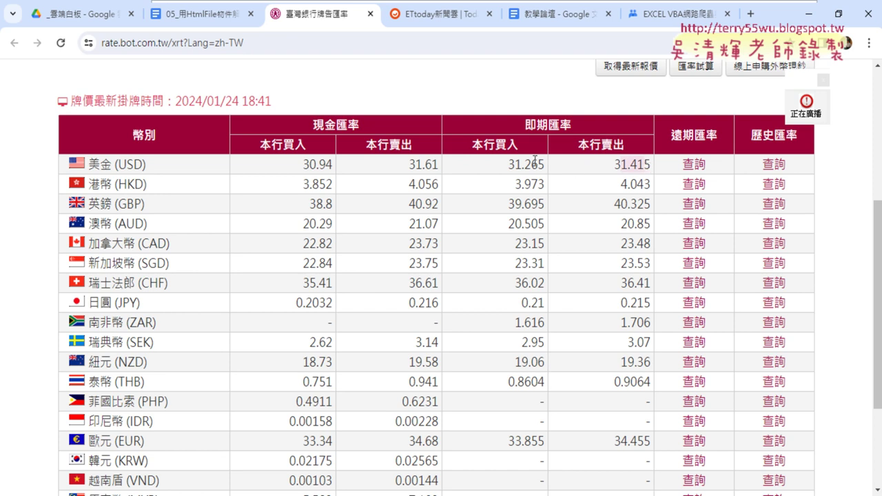
pyautogui.click(611, 172)
# Review the rate table, highlighting the 即期 and 幣別 headings, then return to Excel
pyautogui.moveTo(526, 124); pyautogui.dragTo(548, 124)
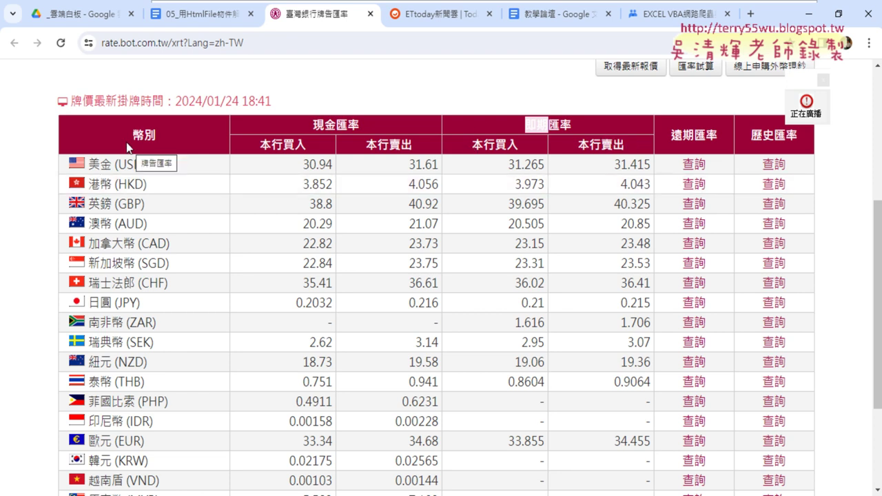
pyautogui.scroll(2, 297, 93)
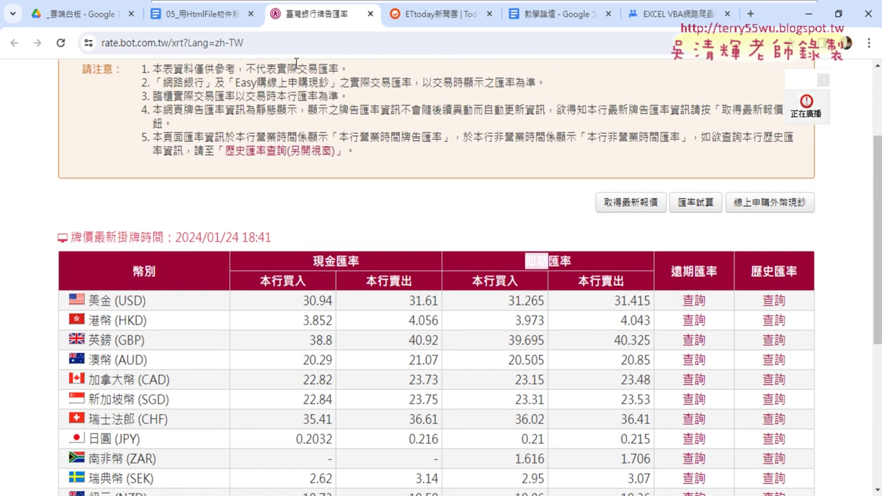
pyautogui.scroll(3, 296, 63)
pyautogui.scroll(-3, 317, 119)
pyautogui.scroll(-3, 281, 136)
pyautogui.scroll(1, 251, 130)
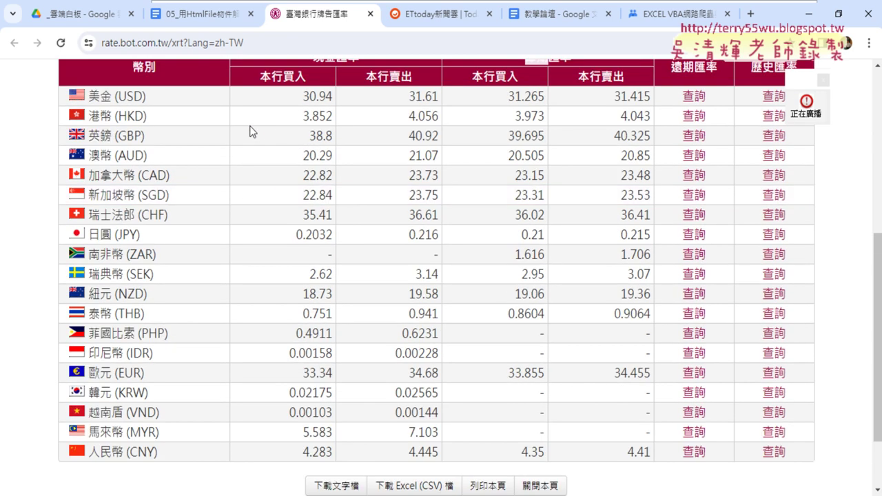
pyautogui.scroll(2, 252, 131)
pyautogui.moveTo(118, 205); pyautogui.dragTo(161, 199)
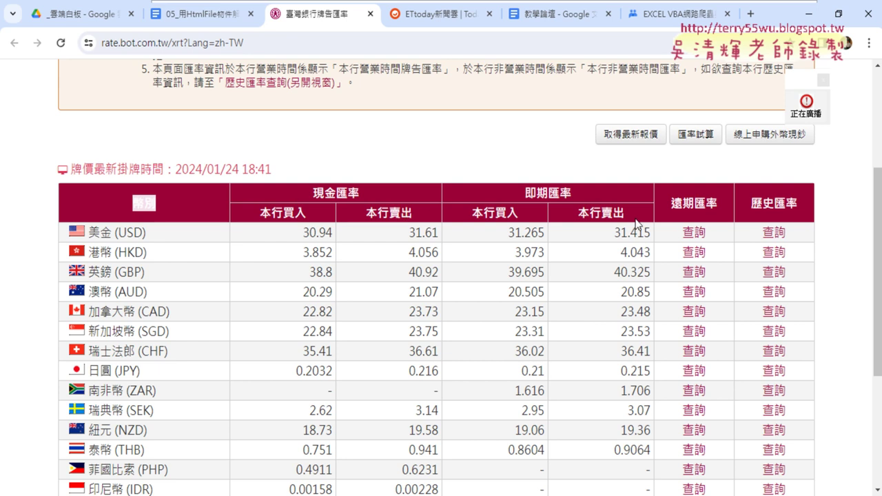
pyautogui.scroll(-1, 634, 224)
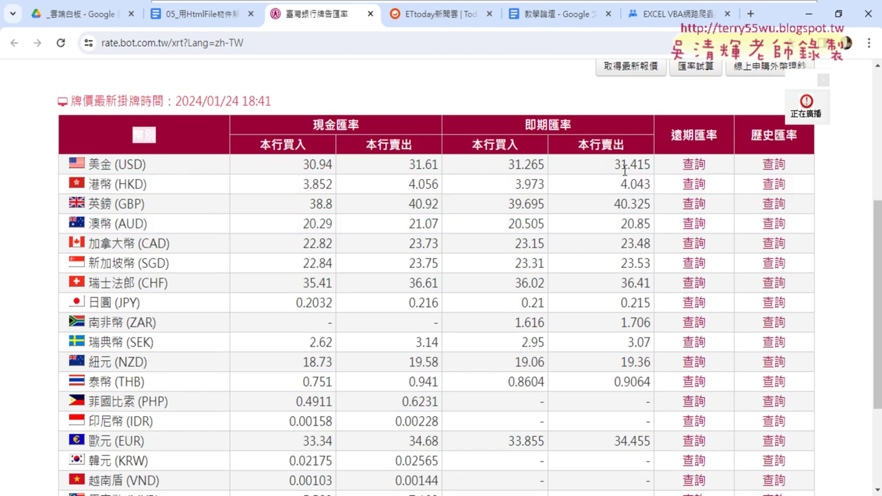
pyautogui.scroll(-3, 614, 325)
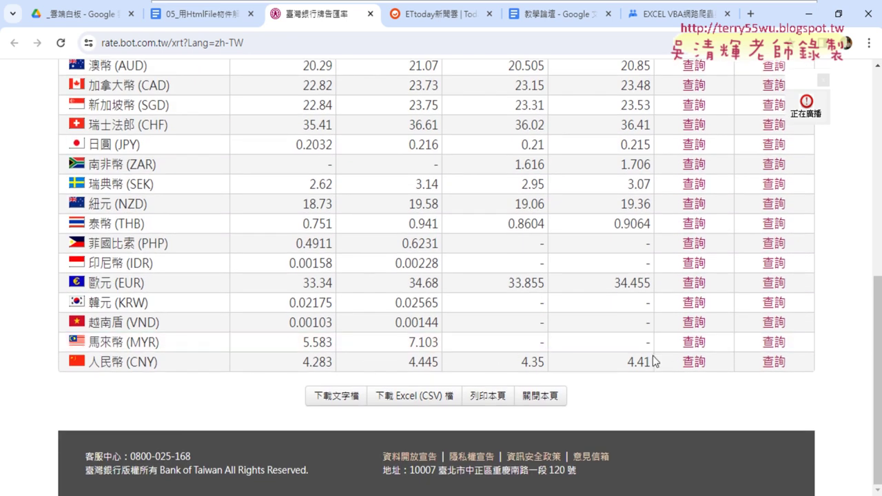
pyautogui.scroll(2, 652, 355)
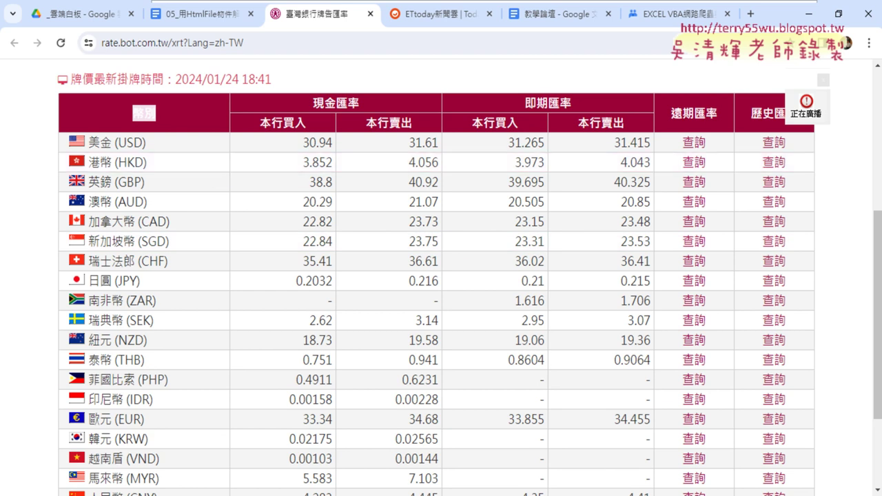
pyautogui.hotkey('alt', 'Tab')
# Add sheet 工作表2 and mark out A1:E1 for headings and A2:E9 for rate data
pyautogui.click(471, 473)
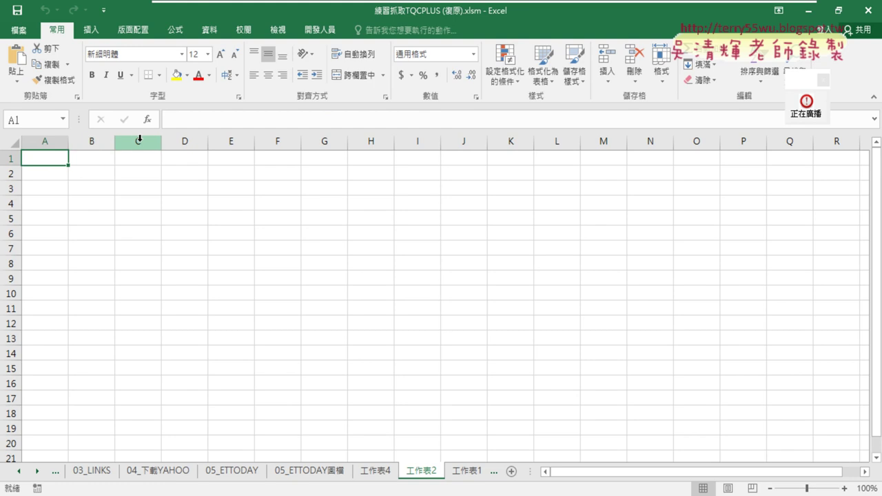
pyautogui.moveTo(42, 156); pyautogui.dragTo(231, 157)
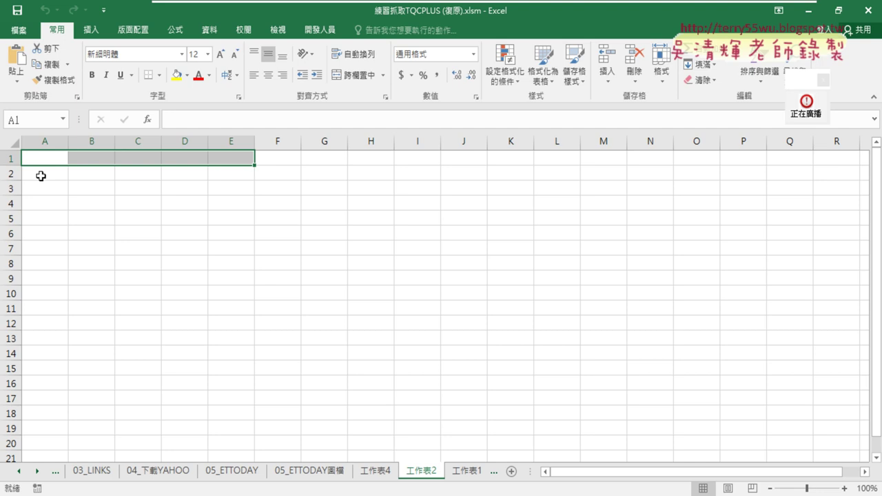
pyautogui.moveTo(39, 173); pyautogui.dragTo(223, 278)
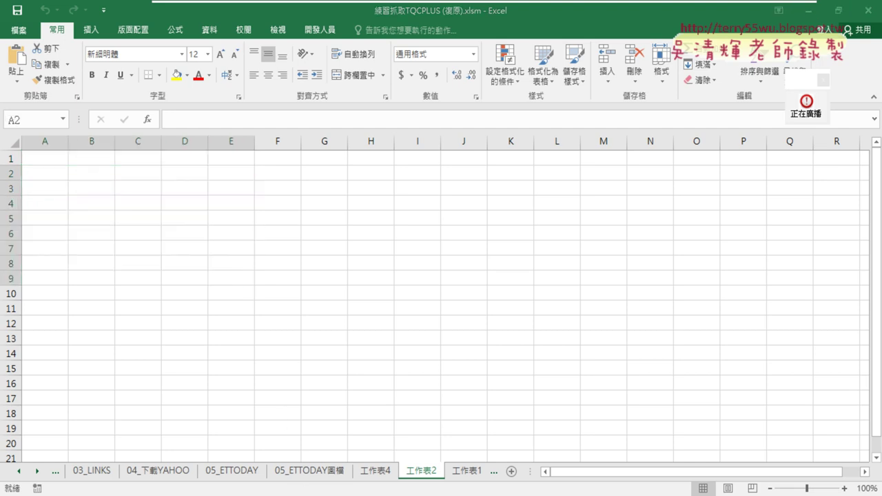
# Switch to EVO Class Management and stop broadcasting the screen to students
pyautogui.hotkey('alt', 'Tab')
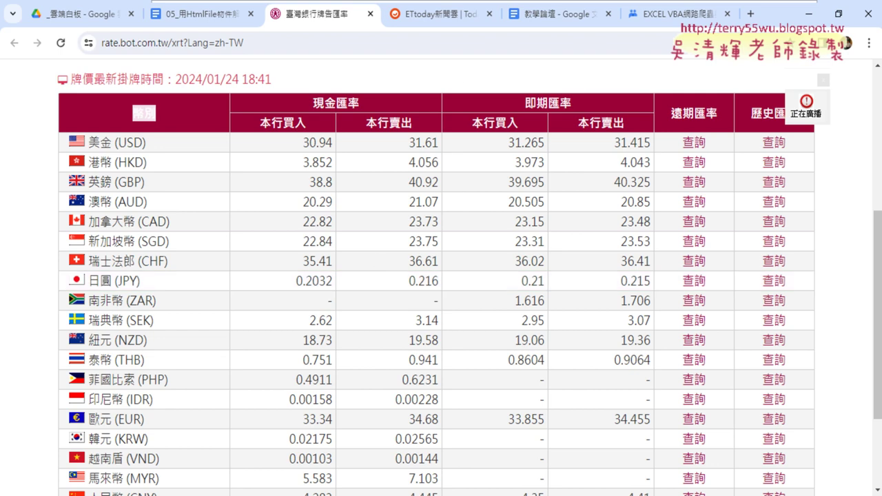
pyautogui.hotkey('alt', 'Tab')
pyautogui.click(516, 56)
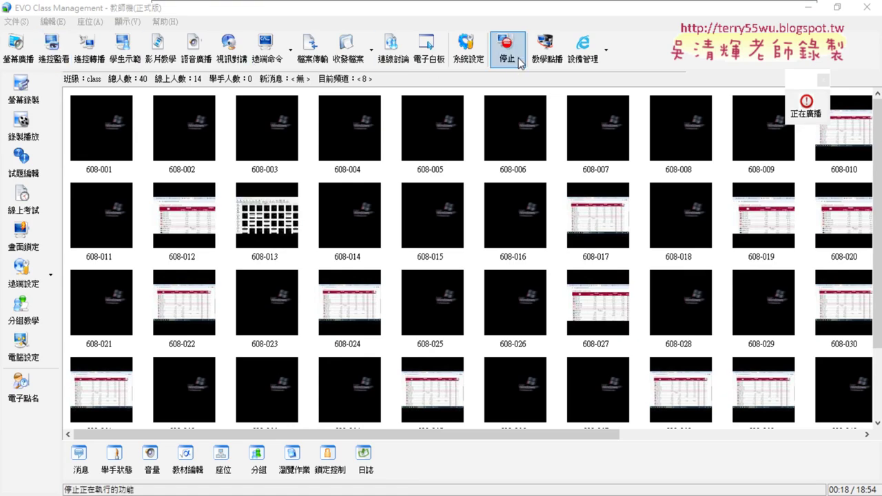